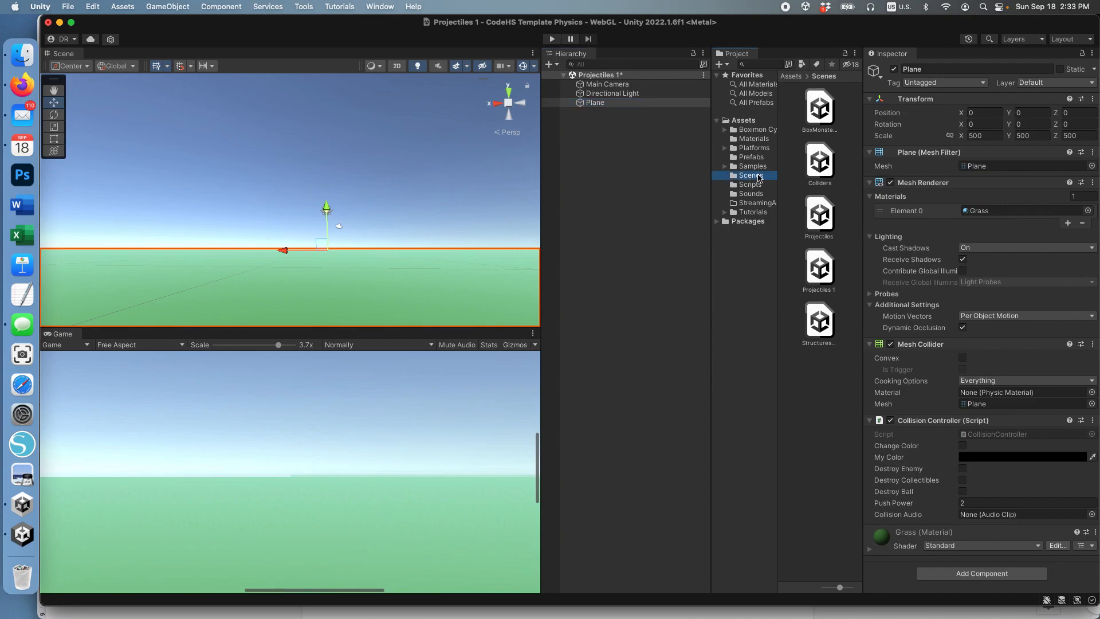
# Step: Open the Projectiles 1 scene from the project's Scenes folder, saving the modified scene
pyautogui.click(752, 168)
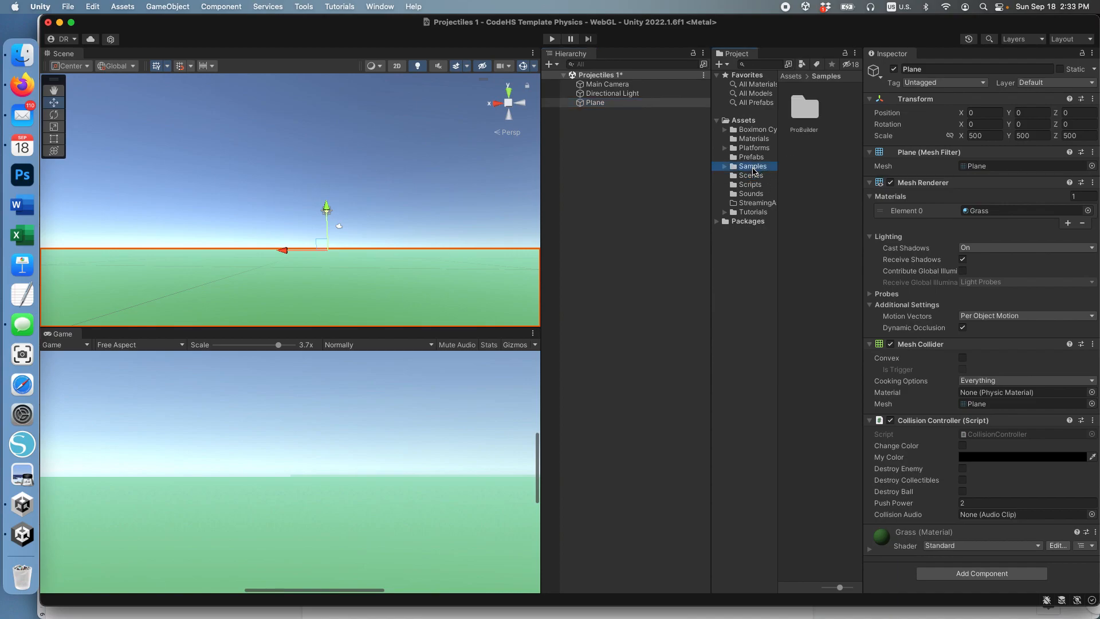
pyautogui.click(751, 175)
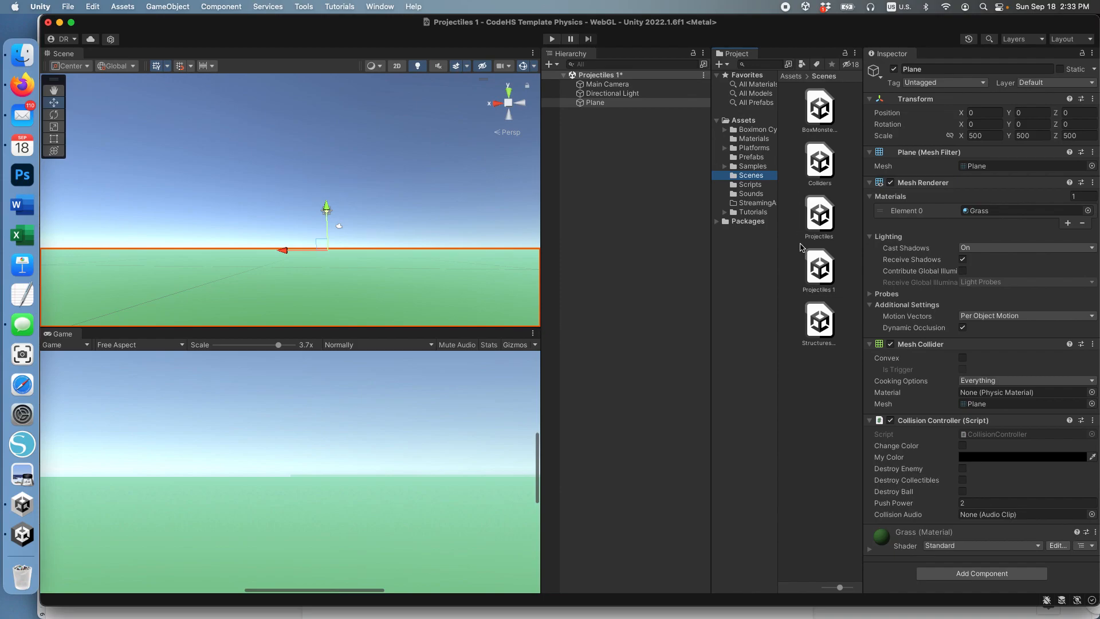
pyautogui.doubleClick(823, 270)
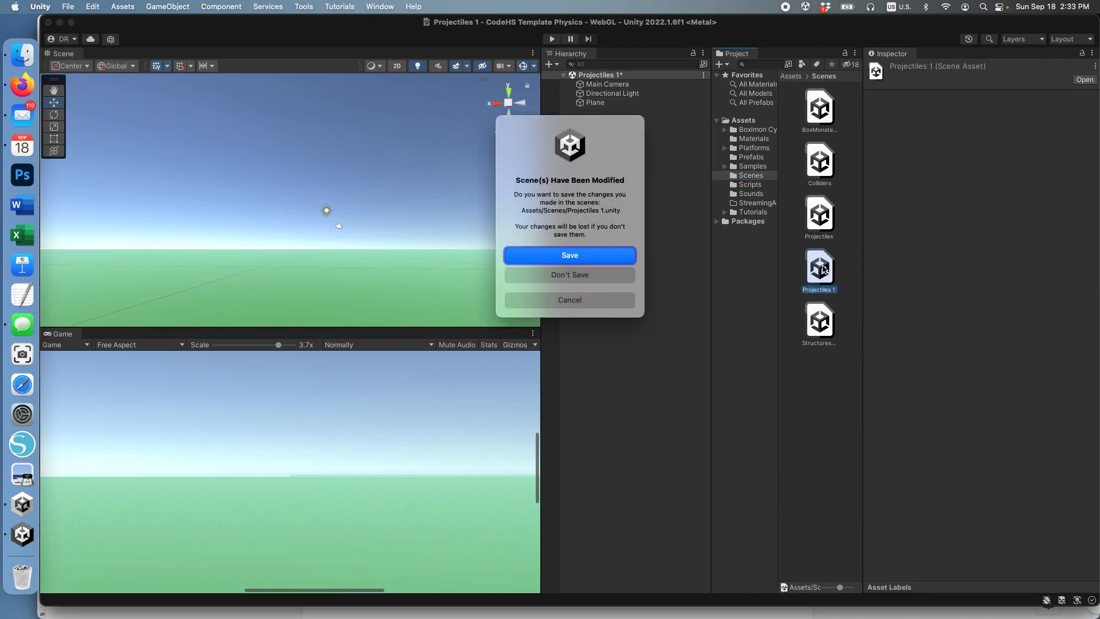
pyautogui.click(596, 255)
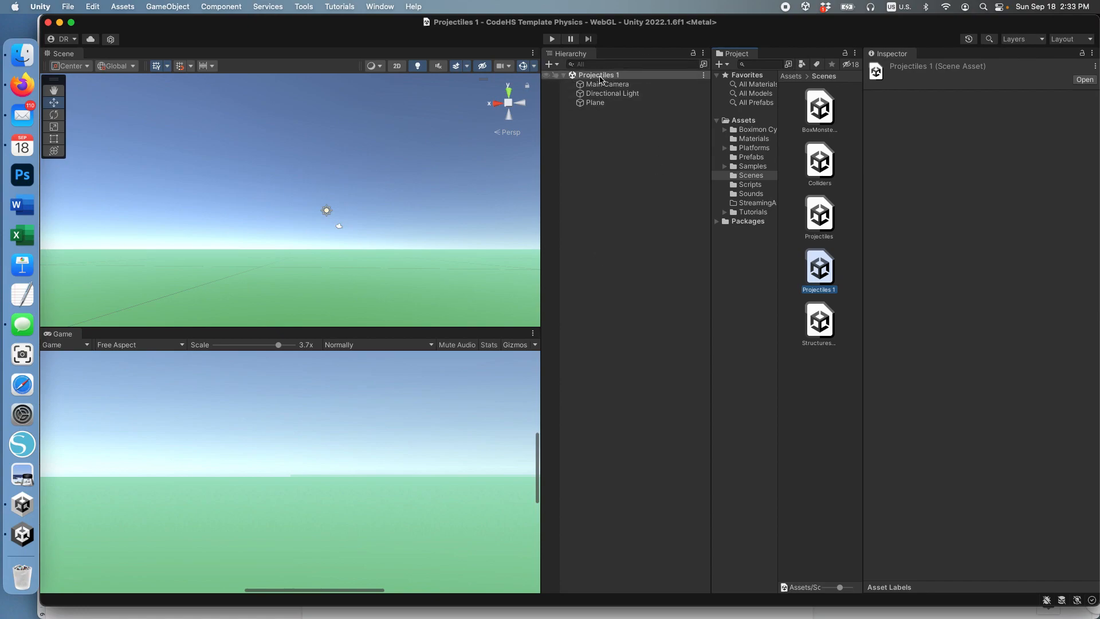
pyautogui.click(597, 105)
pyautogui.click(599, 85)
pyautogui.click(599, 94)
pyautogui.click(596, 103)
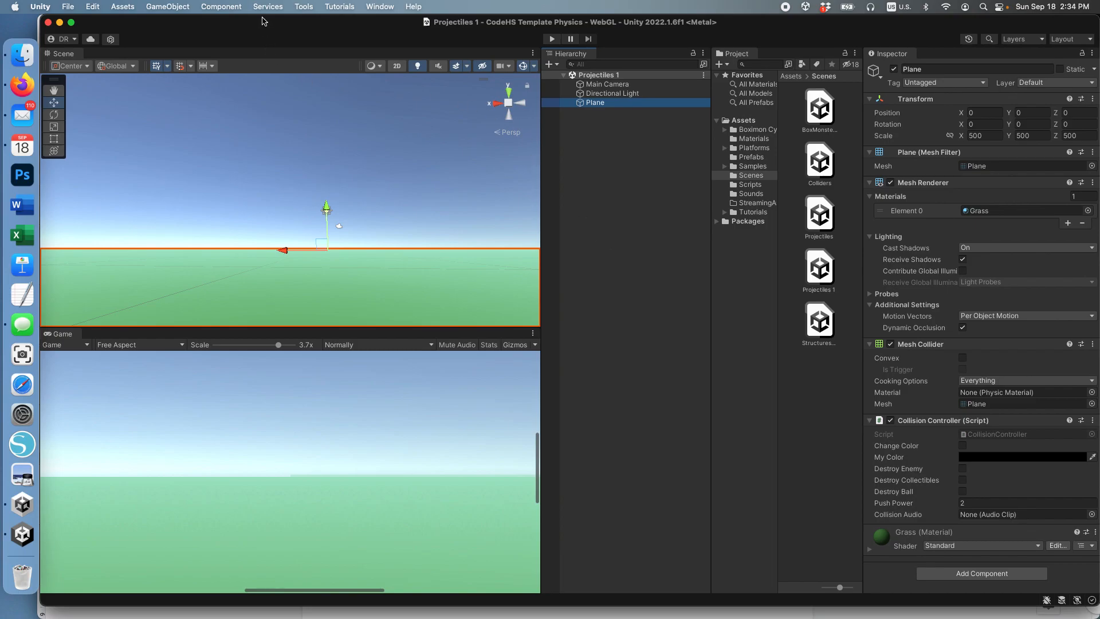
# Step: Add a 3D cube to the scene, keeping its default name
pyautogui.click(169, 7)
pyautogui.moveTo(213, 73)
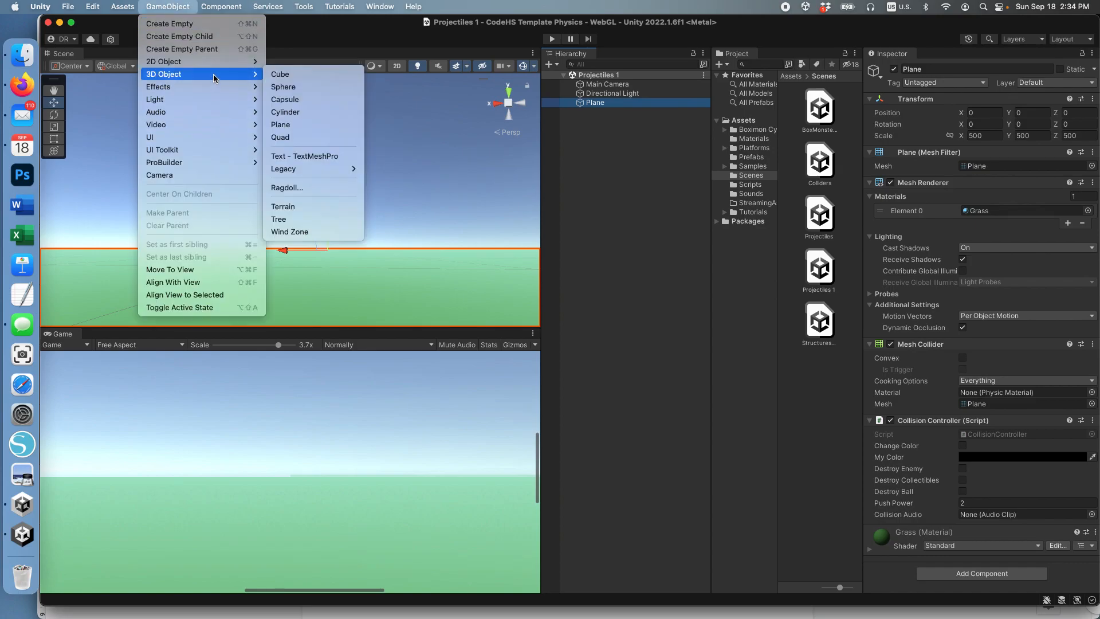
pyautogui.click(286, 74)
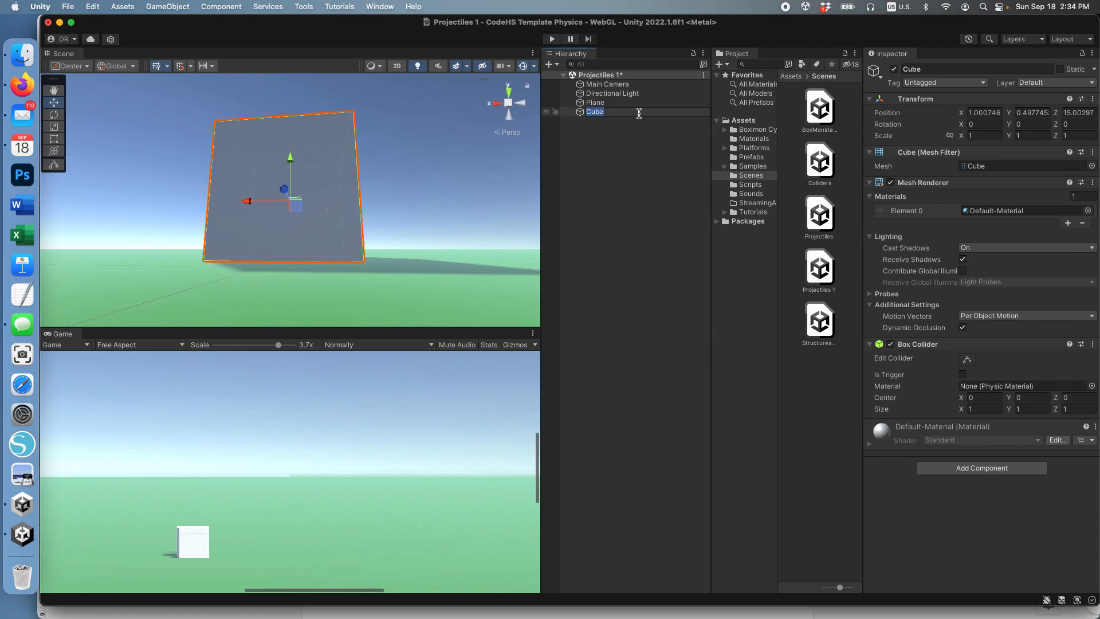
pyautogui.click(596, 102)
pyautogui.click(594, 112)
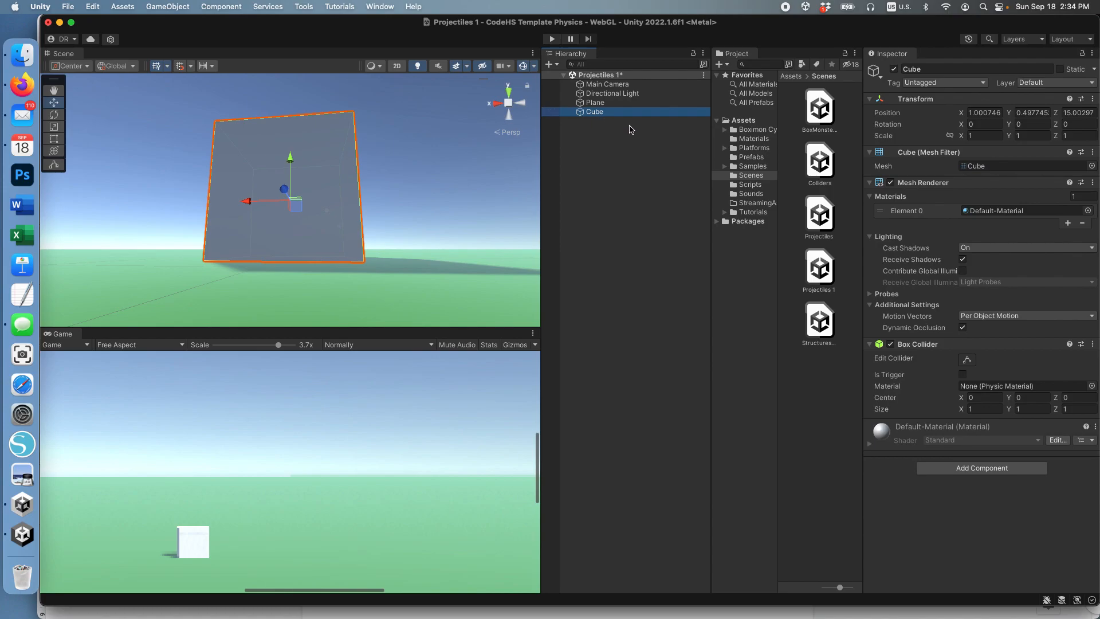
# Step: Set the cube's position to X 1, Y 0.5, Z 15
pyautogui.click(993, 113)
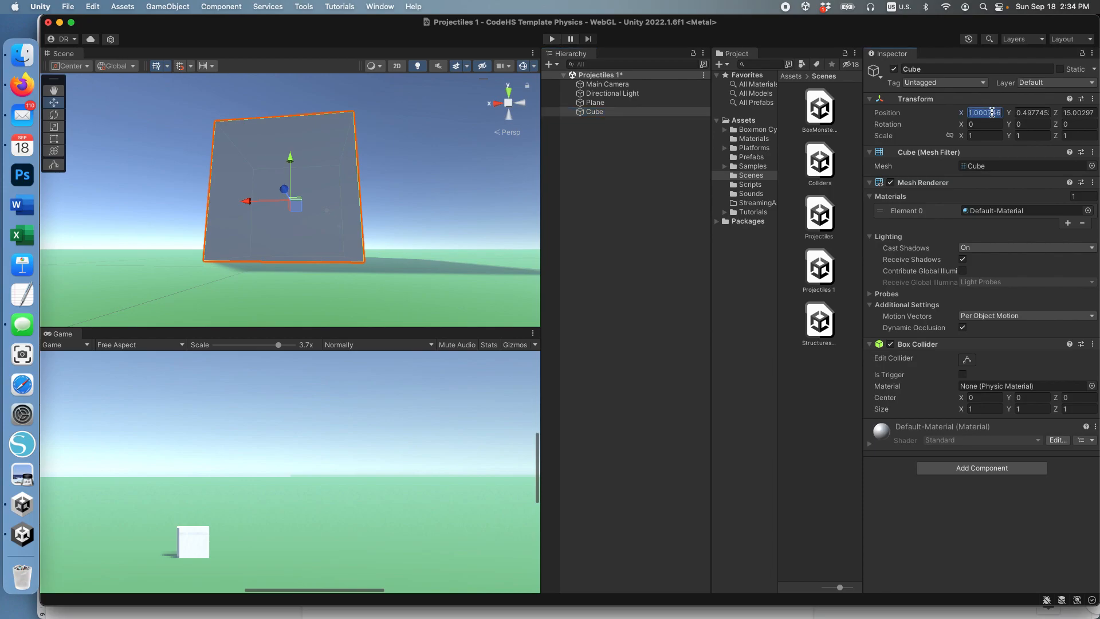
pyautogui.write('1')
pyautogui.press('Tab')
pyautogui.write('0.5')
pyautogui.press('Tab')
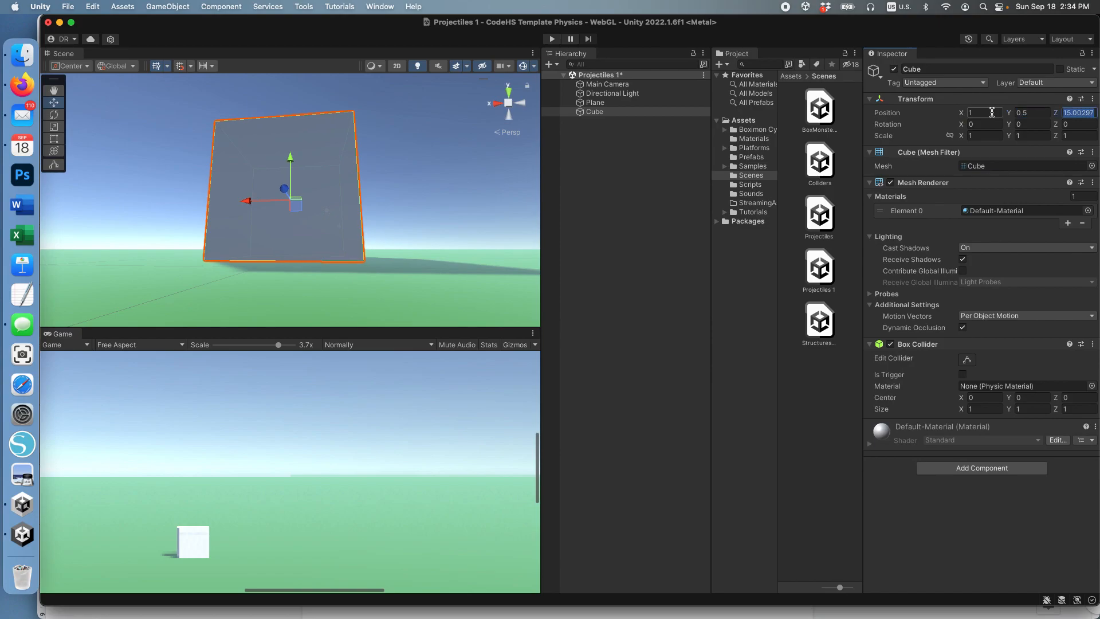
pyautogui.write('15')
pyautogui.press('Tab')
# Step: Add a Rigidbody component to the cube and set its mass to 0.5
pyautogui.click(990, 470)
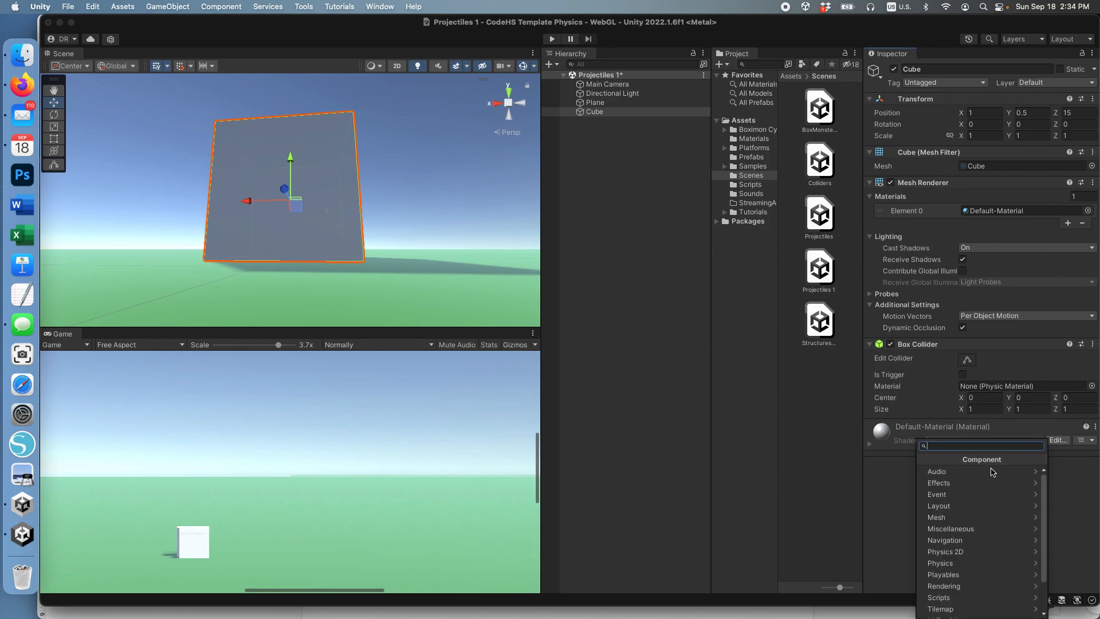
pyautogui.click(971, 563)
pyautogui.scroll(-2, 977, 570)
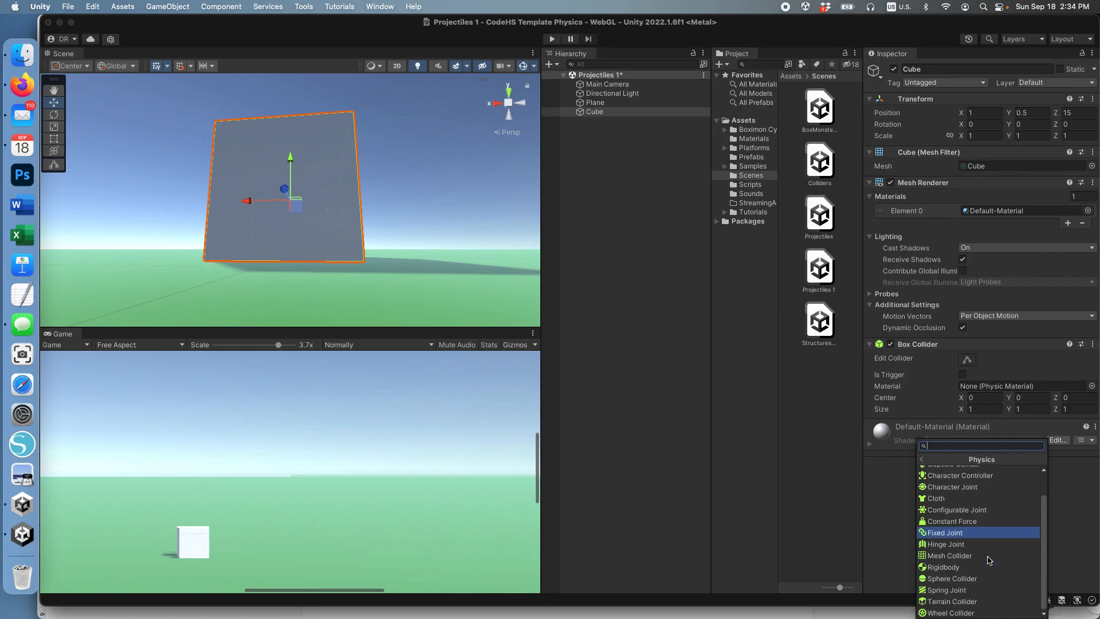
pyautogui.click(977, 569)
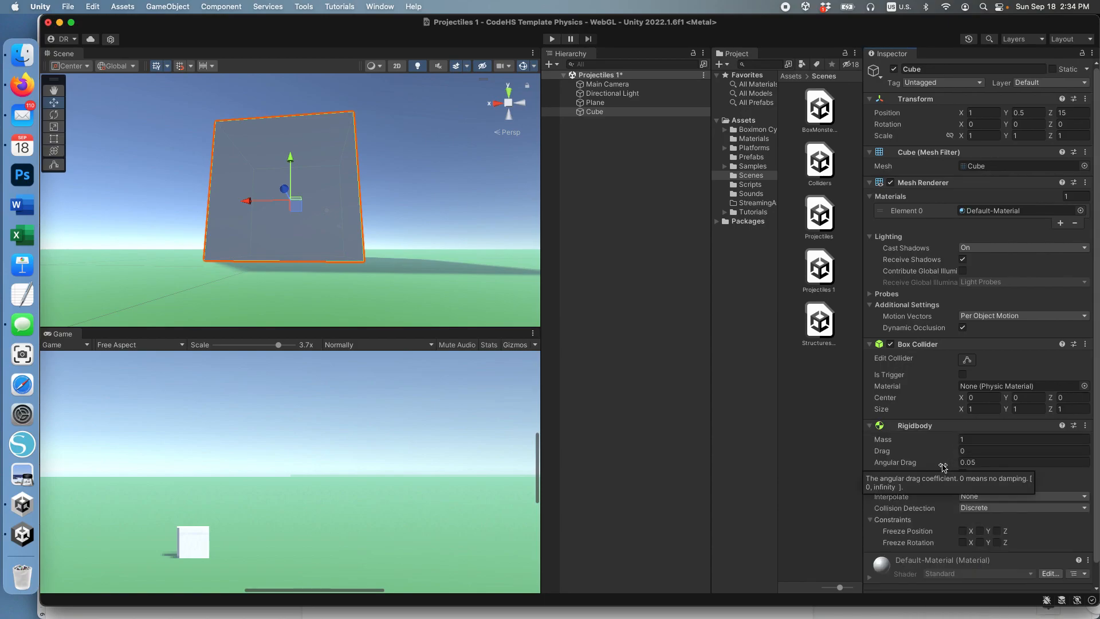
pyautogui.click(990, 440)
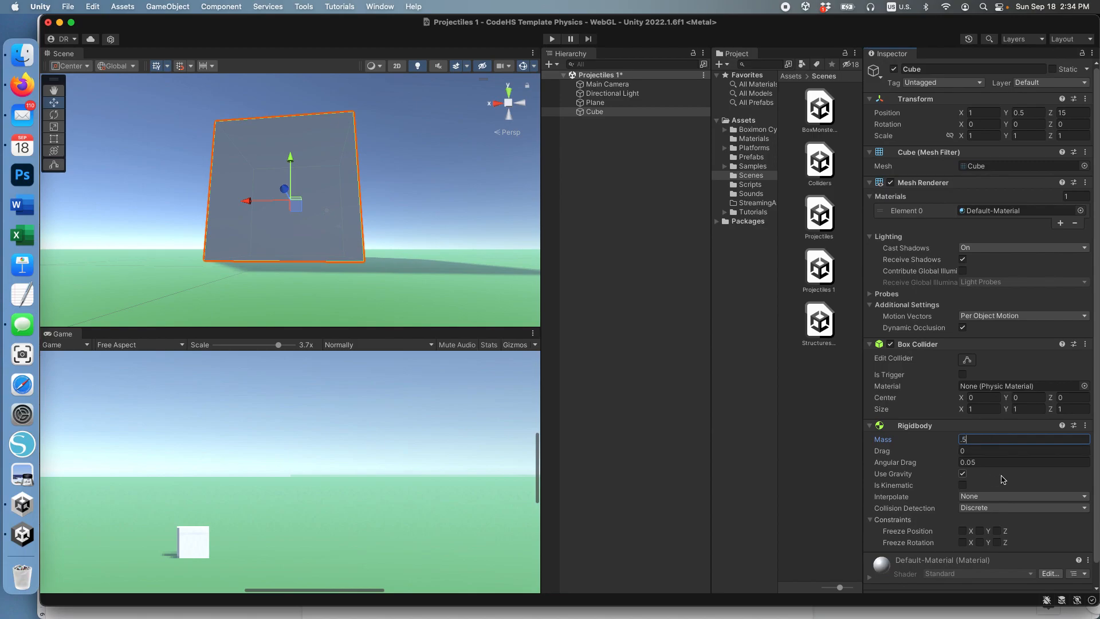
# Step: Apply the Brown material from the project's Materials folder to the cube
pyautogui.click(754, 141)
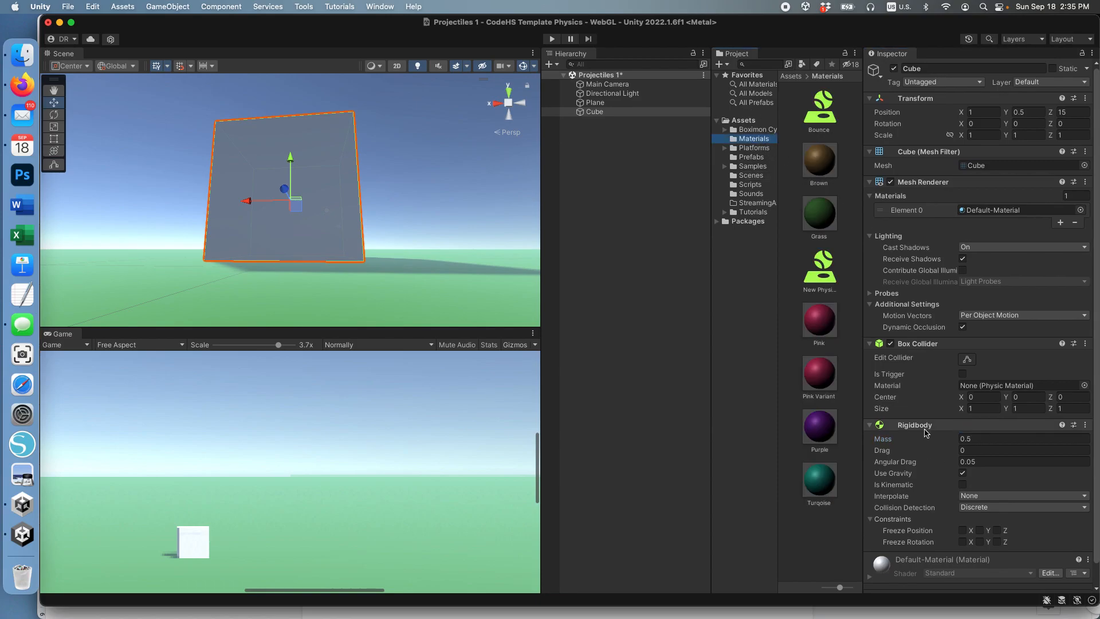
pyautogui.click(871, 425)
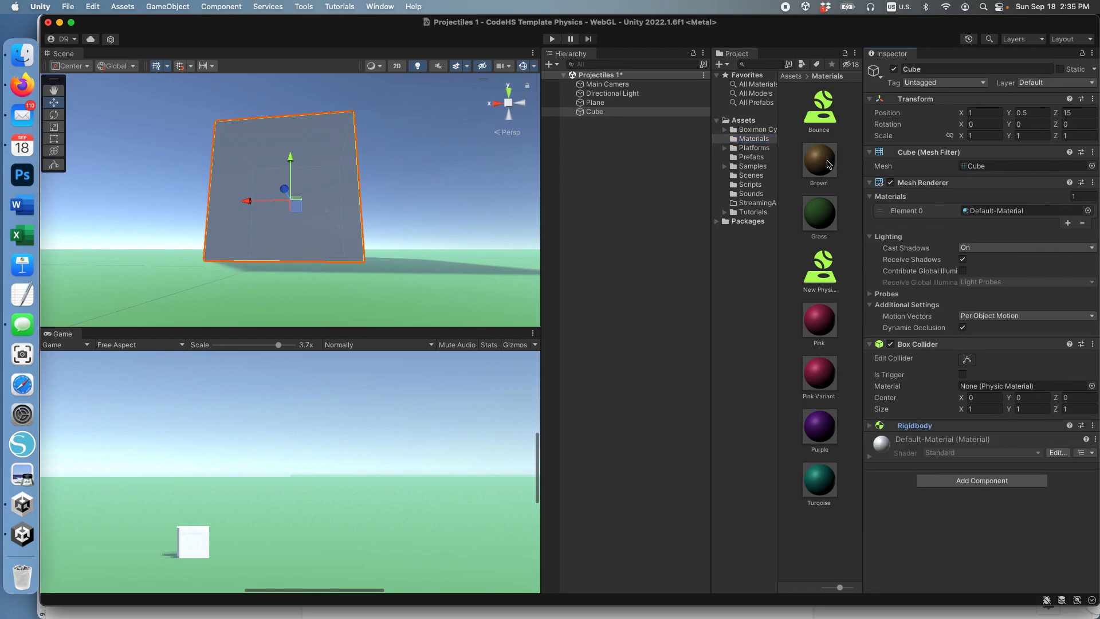
pyautogui.moveTo(825, 165); pyautogui.dragTo(991, 560)
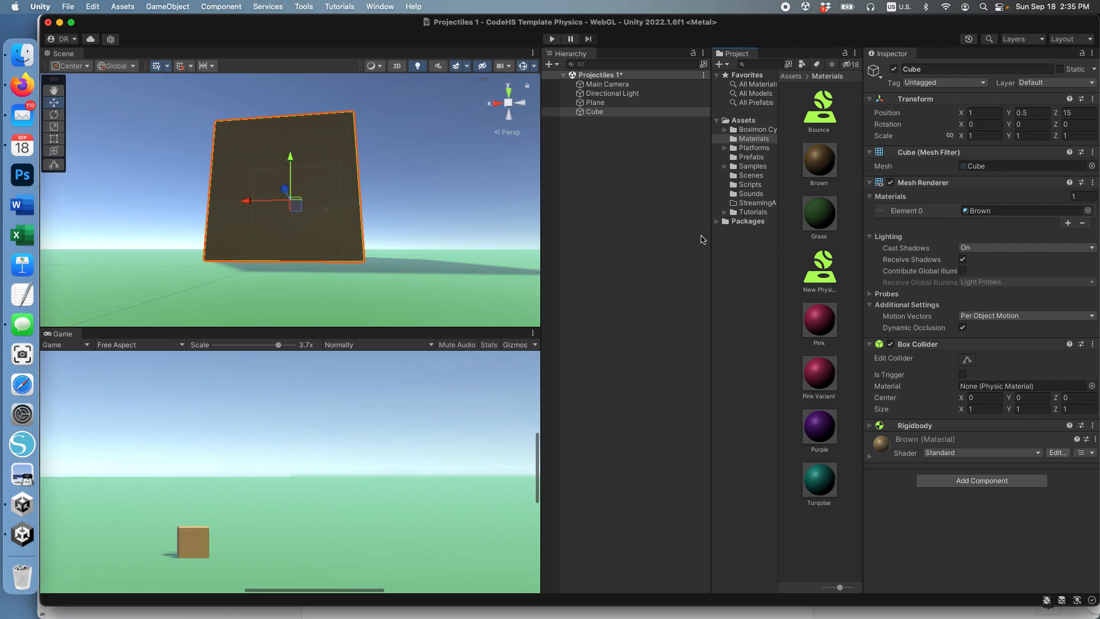
# Step: Duplicate the brown cube until there are eight copies, Cube (1) to Cube (8)
pyautogui.click(597, 113)
pyautogui.press('super+d')
pyautogui.keyDown('super'); pyautogui.click(596, 112); pyautogui.keyUp('super')
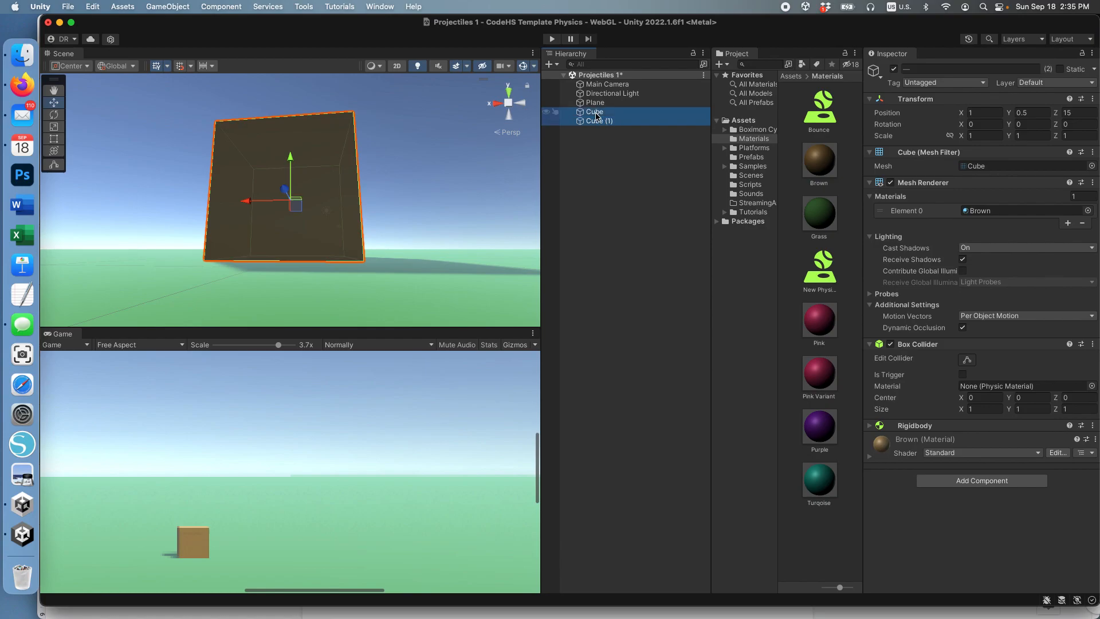
pyautogui.press('super+d')
pyautogui.click(596, 111)
pyautogui.keyDown('shift'); pyautogui.click(605, 140); pyautogui.keyUp('shift')
pyautogui.press('super+d')
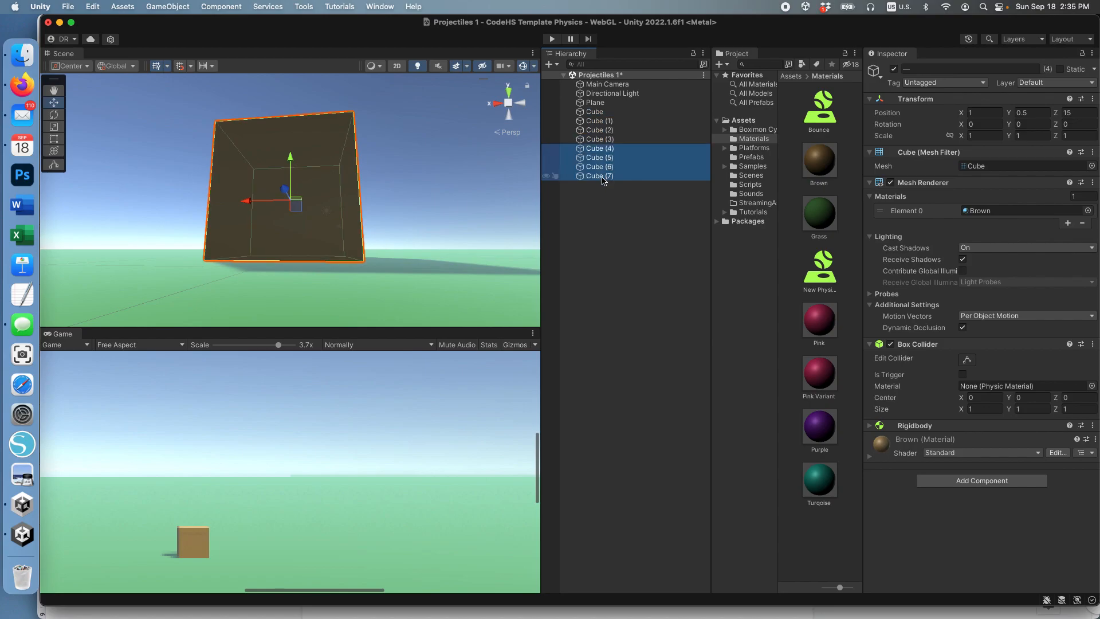
pyautogui.click(601, 177)
pyautogui.press('super+d')
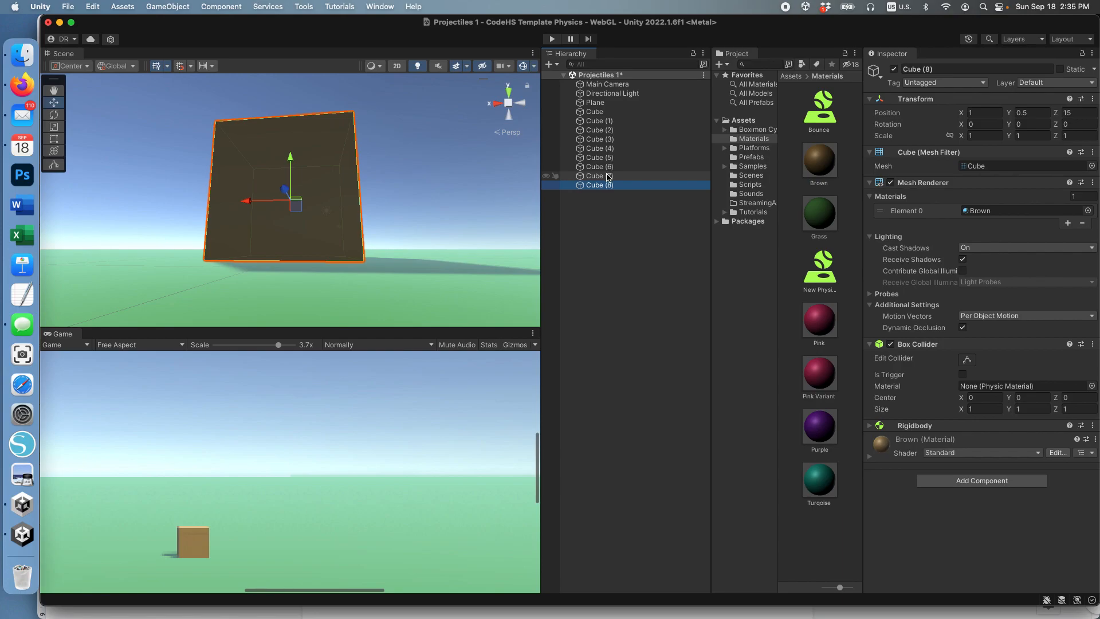
# Step: Move Cube (1) along the X axis to about 2.32, beside the original cube
pyautogui.scroll(-2, 408, 248)
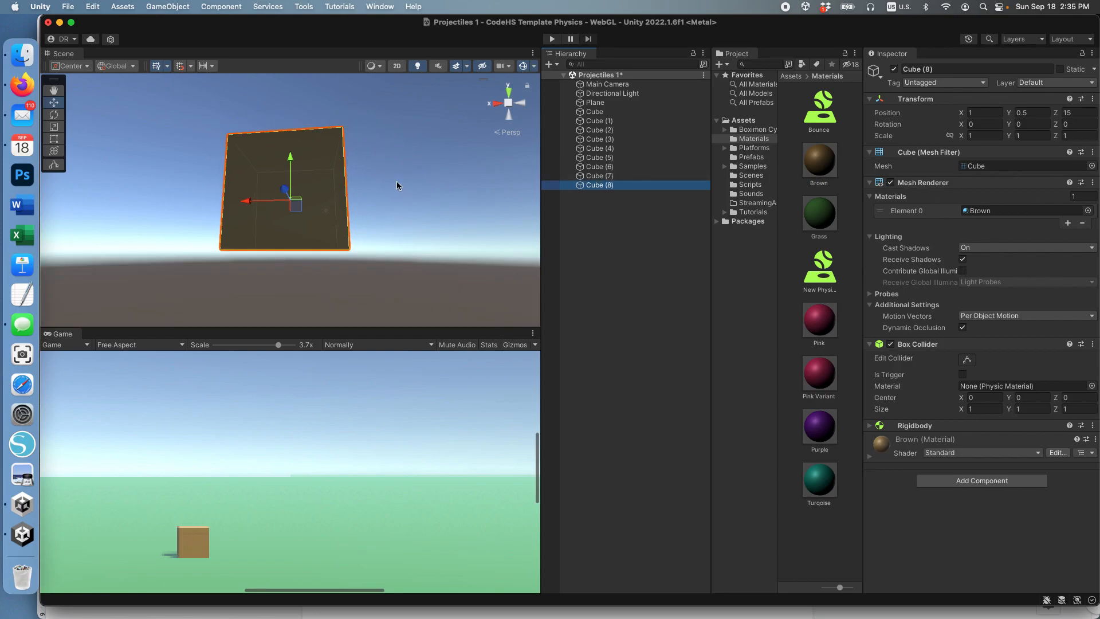
pyautogui.scroll(-1, 430, 236)
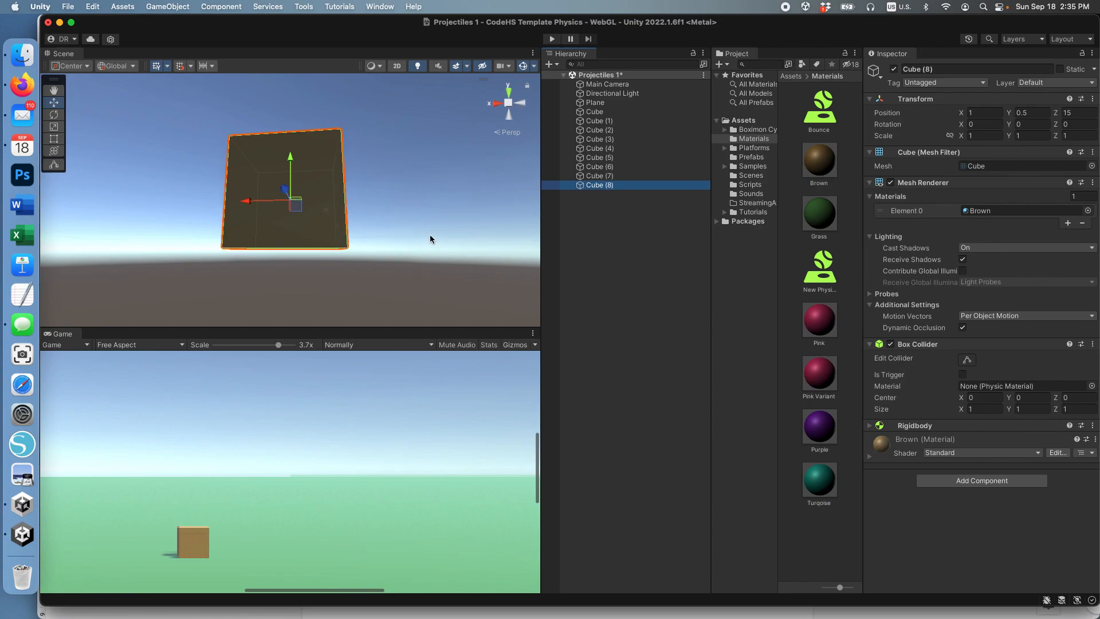
pyautogui.press('alt')
pyautogui.keyDown('alt'); pyautogui.moveTo(414, 214); pyautogui.dragTo(412, 255); pyautogui.keyUp('alt')
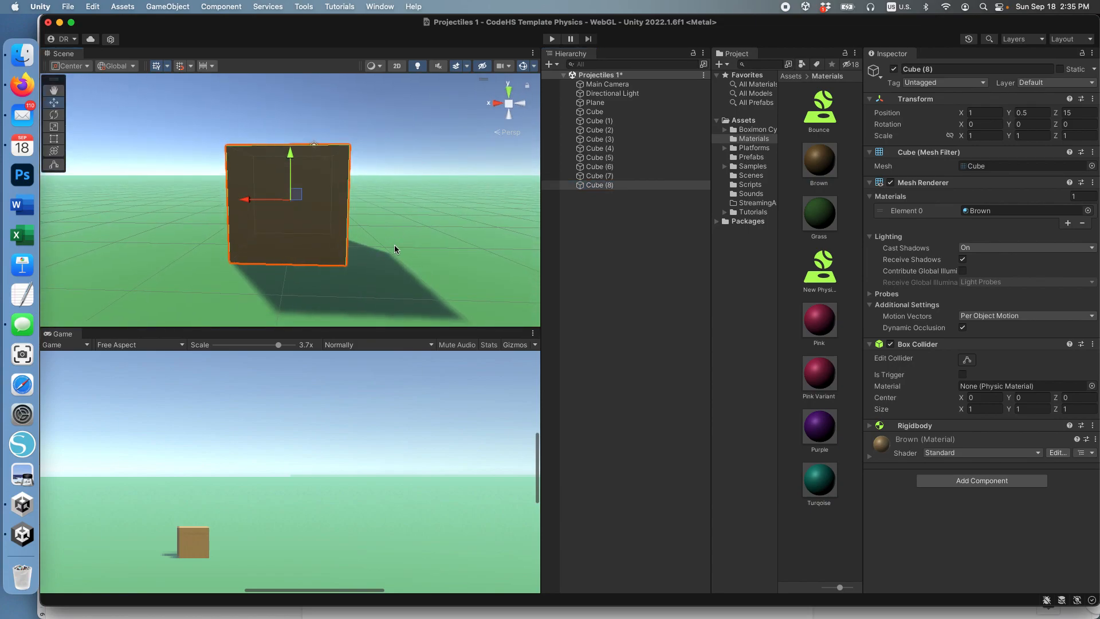
pyautogui.scroll(-4, 394, 248)
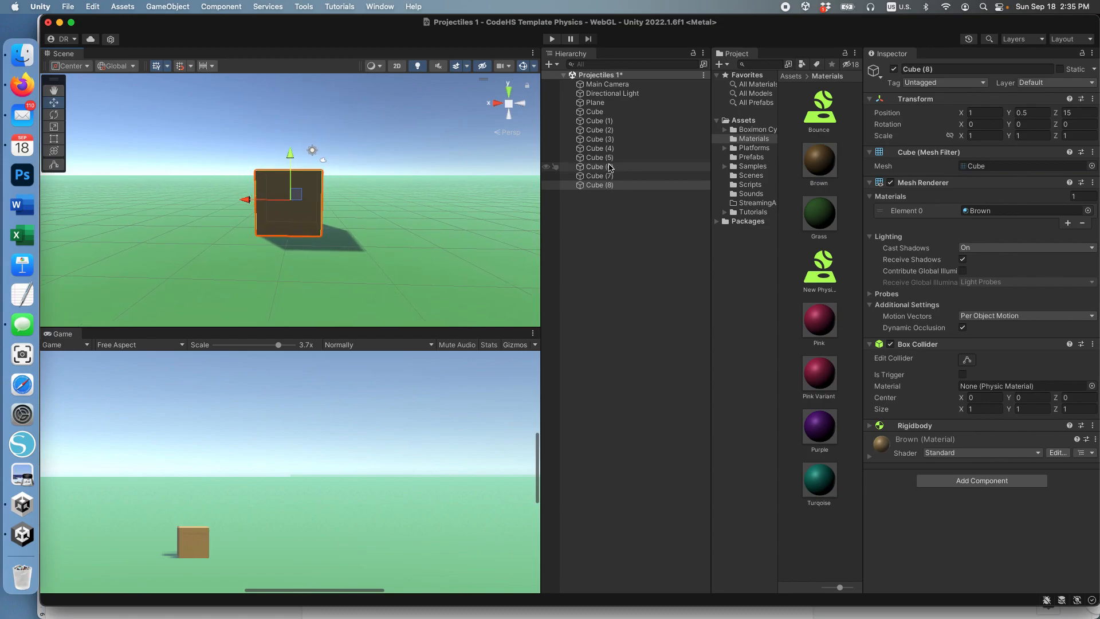
pyautogui.click(594, 112)
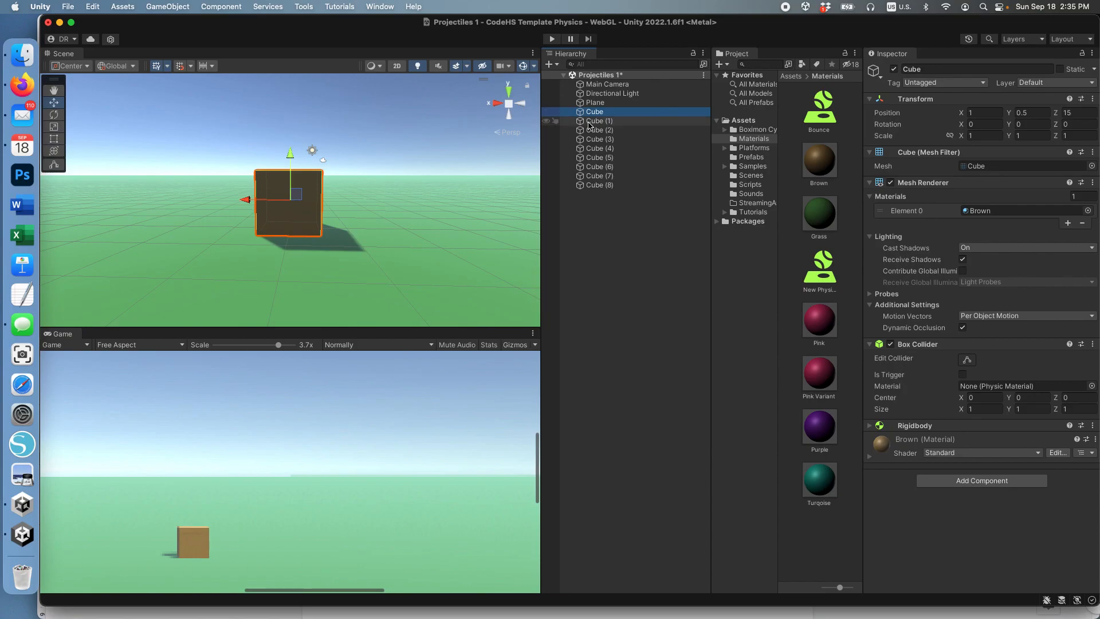
pyautogui.click(597, 121)
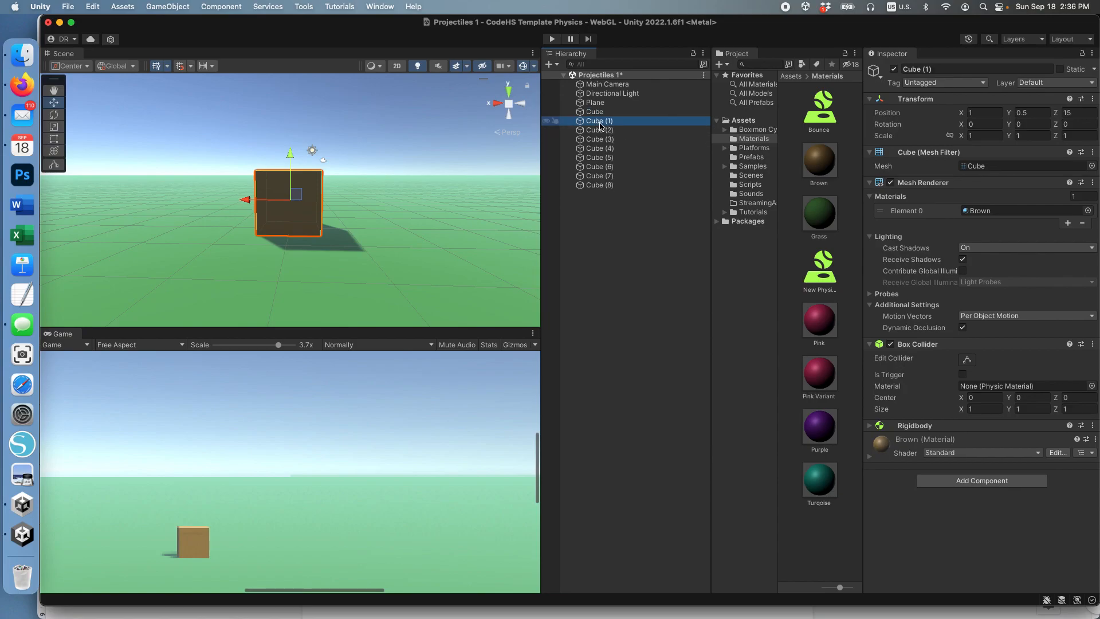
pyautogui.click(600, 122)
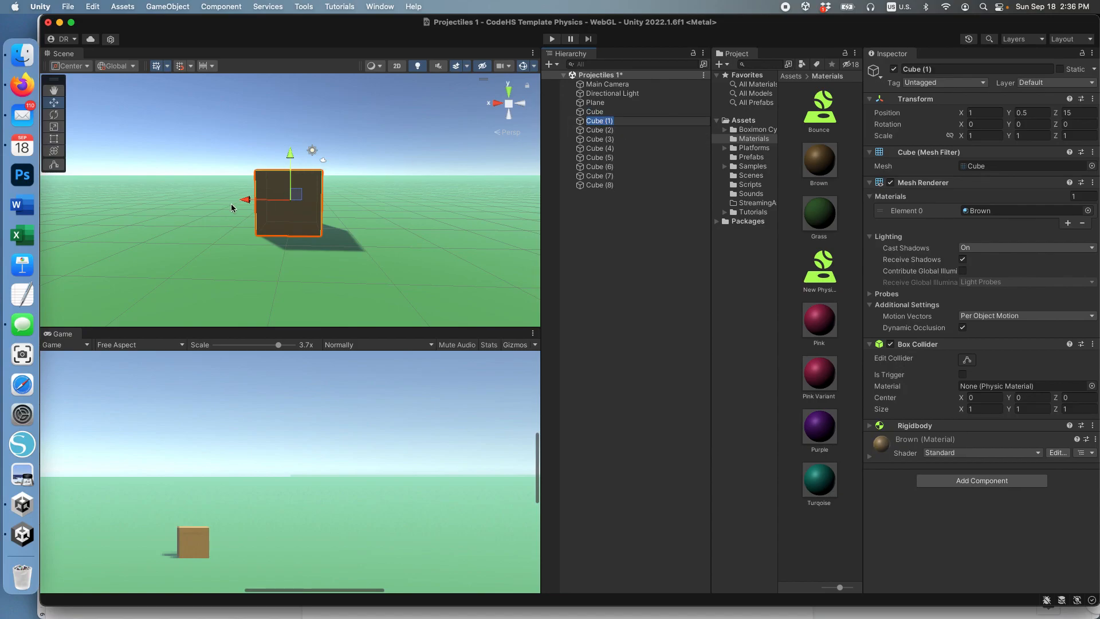
pyautogui.moveTo(248, 203); pyautogui.dragTo(174, 200)
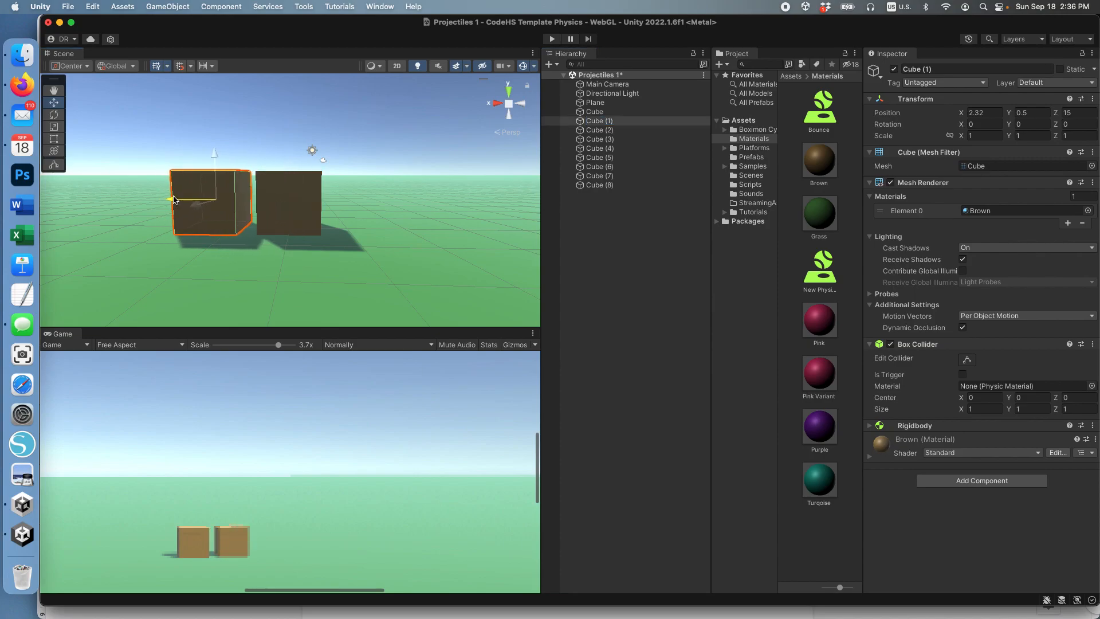
# Step: Extend the bottom row on the original cube's other side with Cube (2) at X about -0.2 and Cube (3) at about -1.57
pyautogui.click(599, 130)
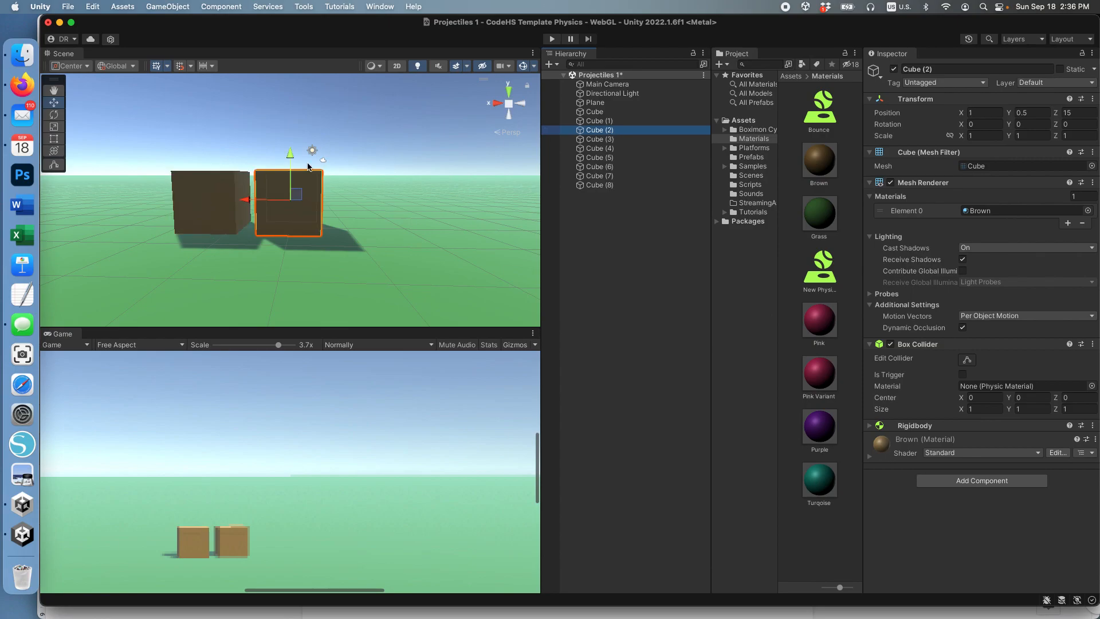
pyautogui.moveTo(247, 202); pyautogui.dragTo(317, 200)
pyautogui.click(599, 139)
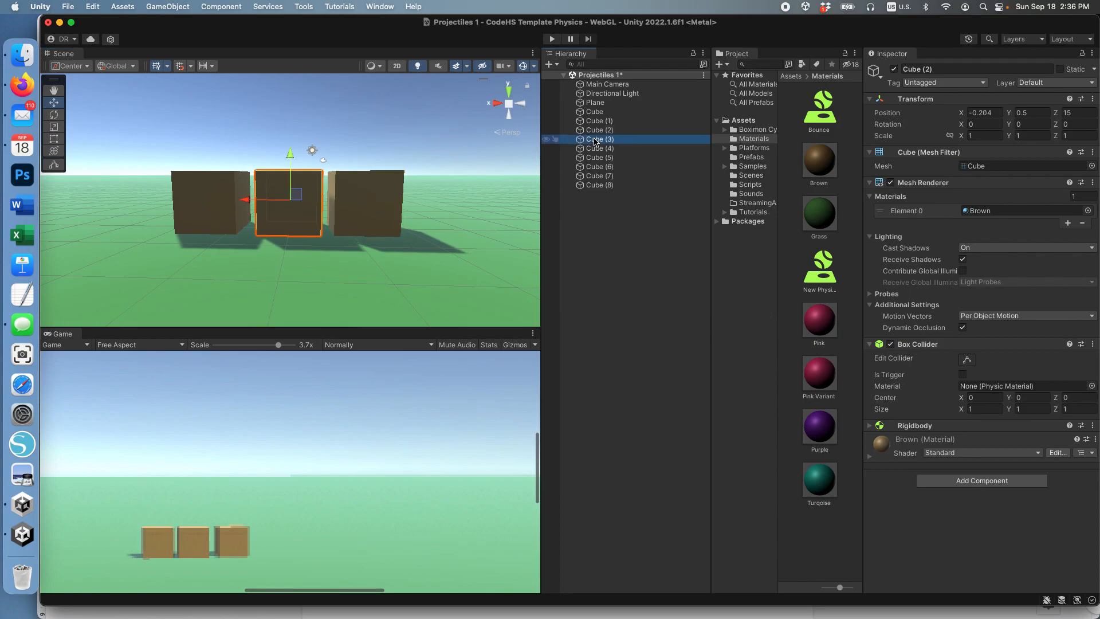
pyautogui.moveTo(247, 201); pyautogui.dragTo(399, 202)
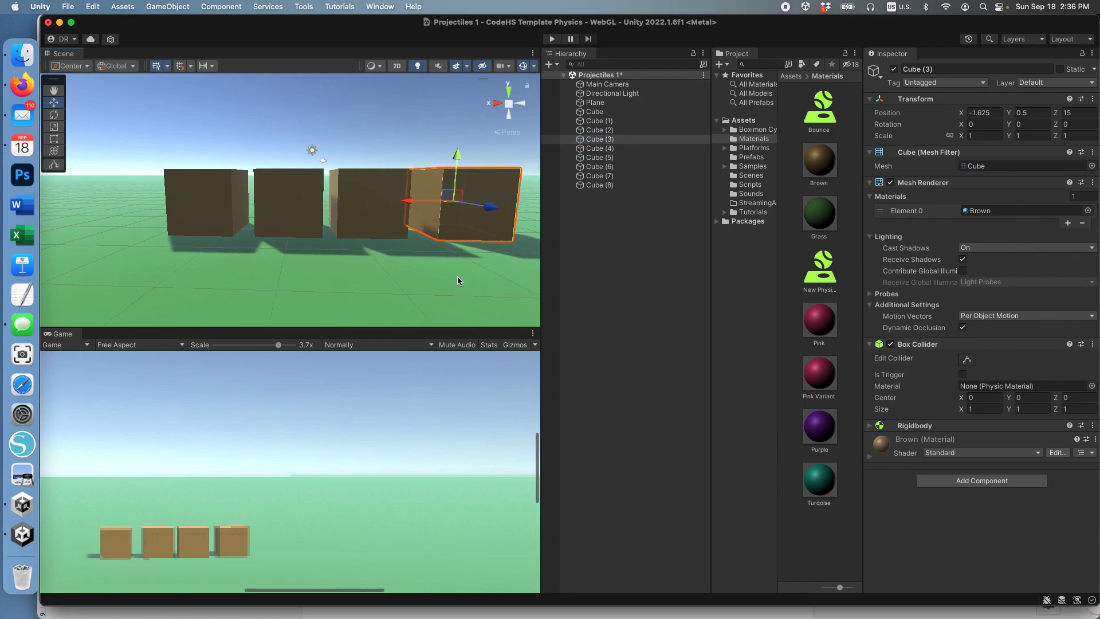
pyautogui.keyDown('alt'); pyautogui.moveTo(457, 290); pyautogui.dragTo(433, 287); pyautogui.keyUp('alt')
pyautogui.scroll(-1, 433, 286)
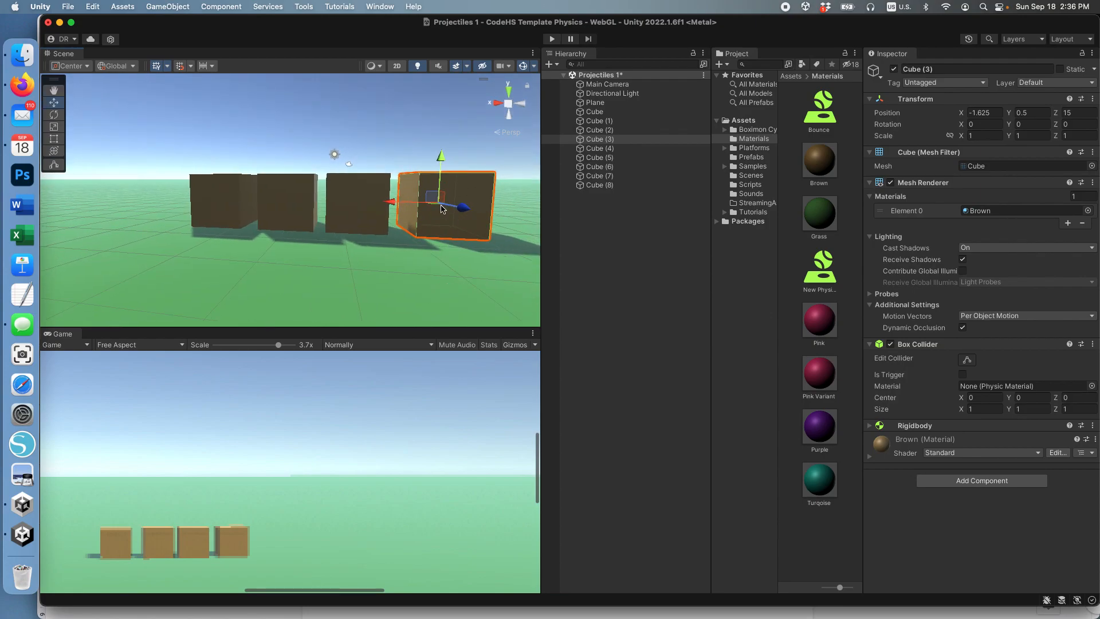
pyautogui.moveTo(393, 203); pyautogui.dragTo(389, 203)
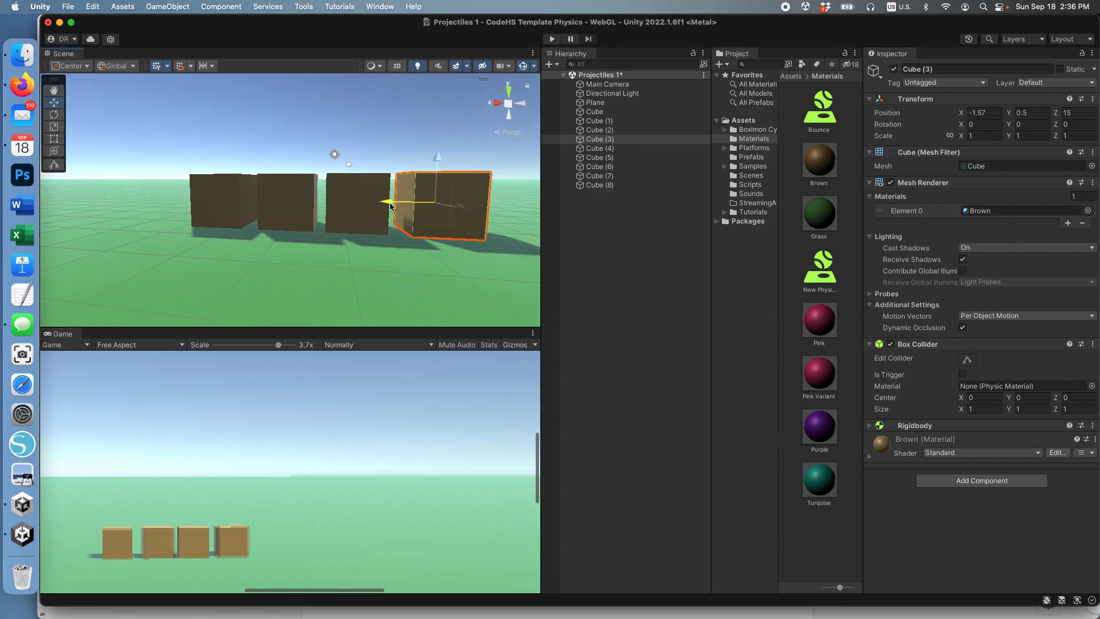
# Step: Raise Cube (4) onto the bottom row at Y 1.5, resting across the gap between the original cube and Cube (1)
pyautogui.click(606, 151)
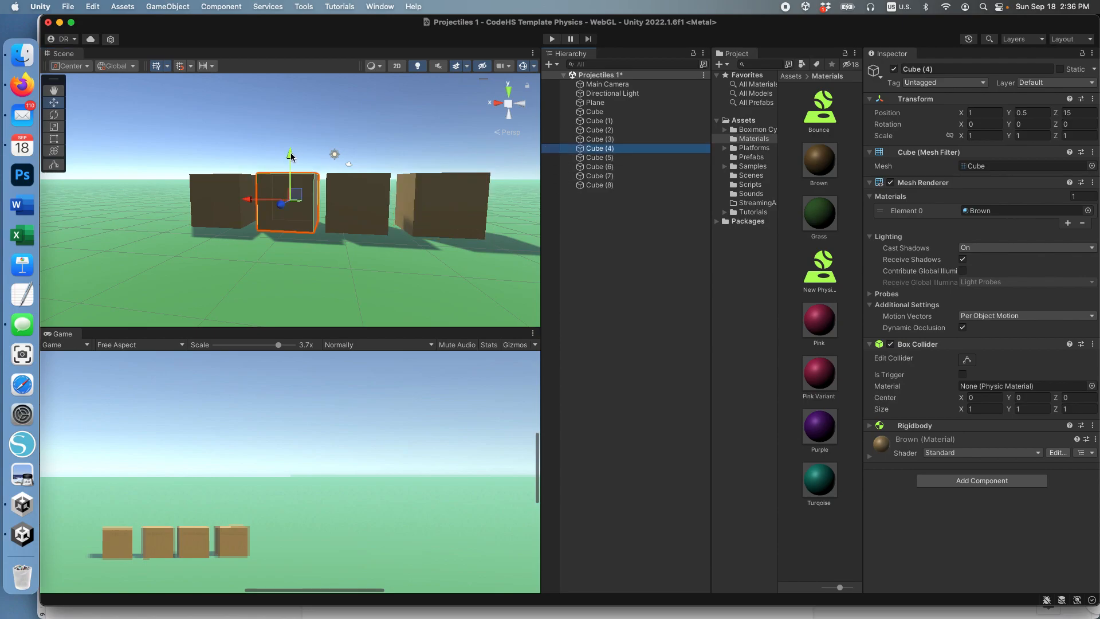
pyautogui.moveTo(290, 153); pyautogui.dragTo(289, 90)
pyautogui.press('v')
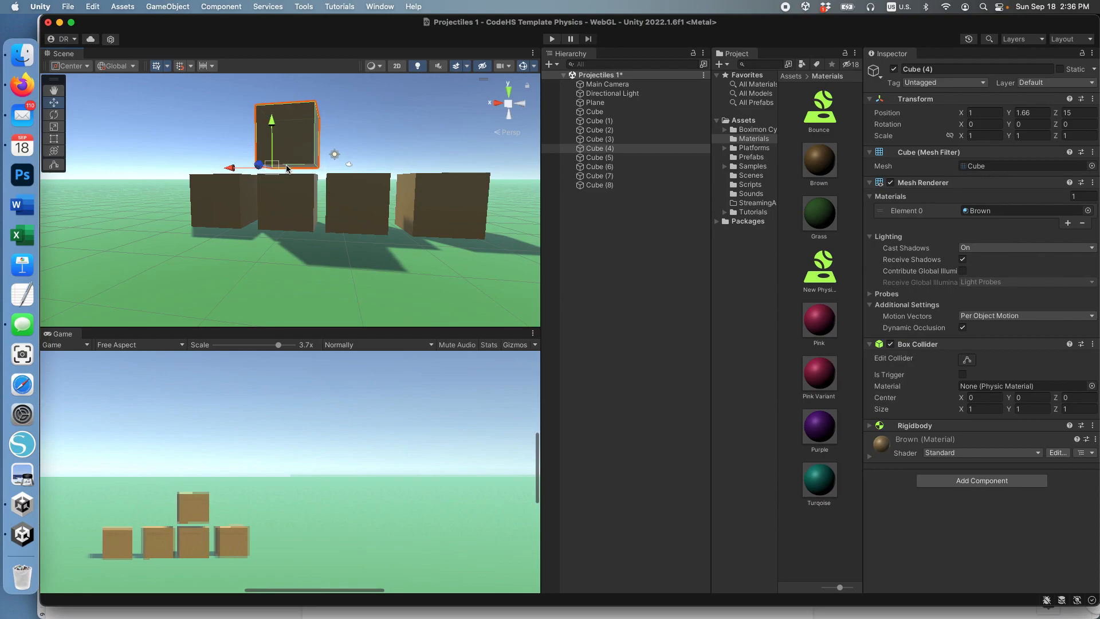
pyautogui.click(236, 177)
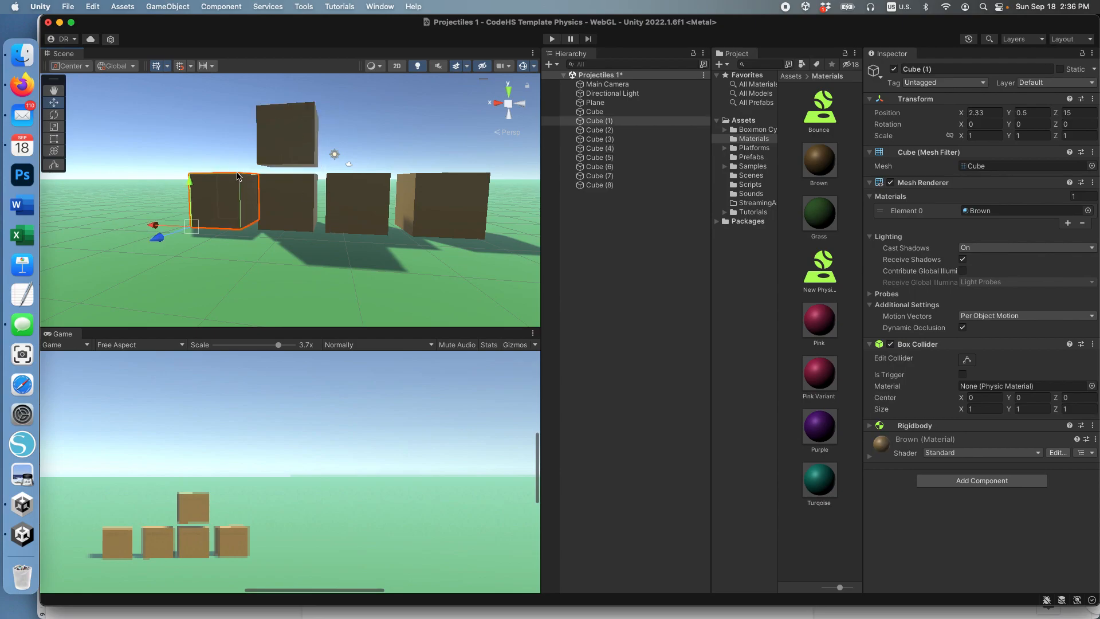
pyautogui.click(286, 145)
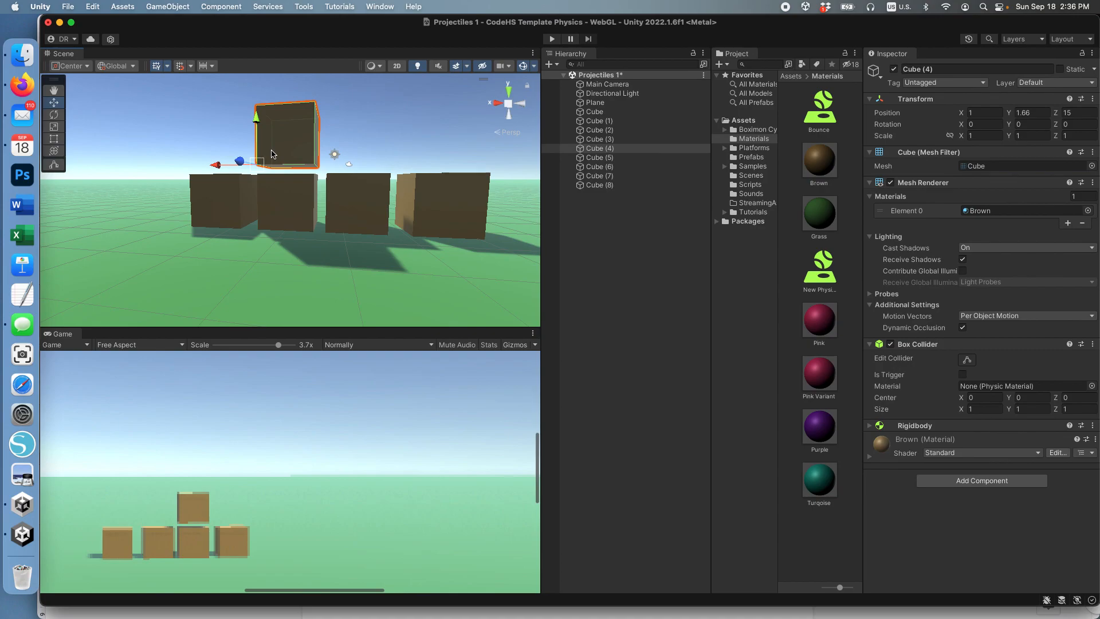
pyautogui.moveTo(264, 163); pyautogui.dragTo(232, 166)
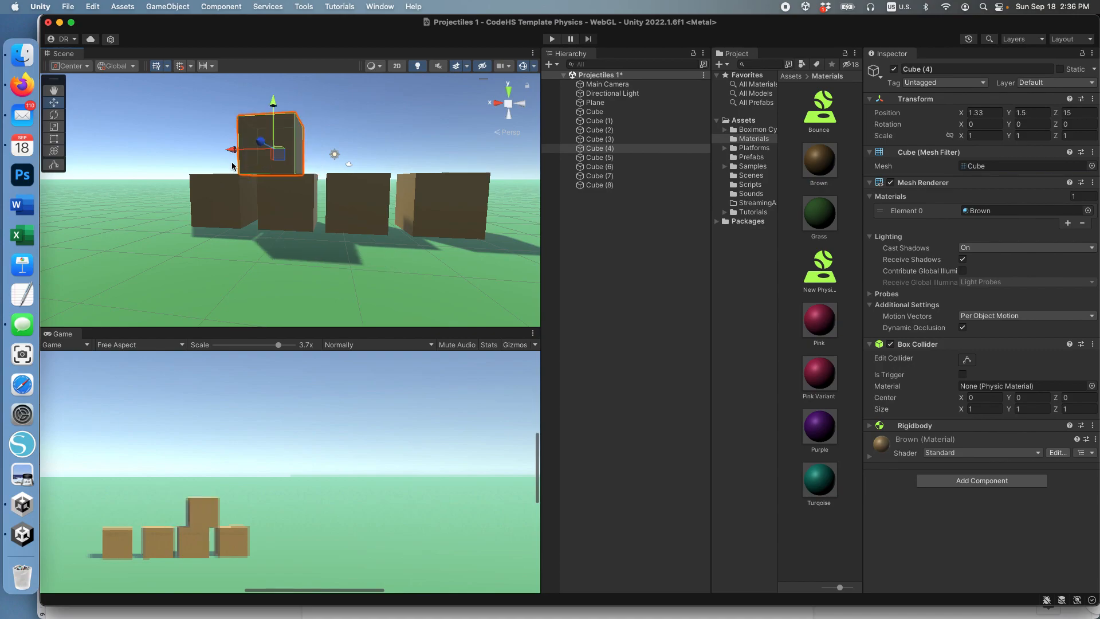
pyautogui.moveTo(235, 155); pyautogui.dragTo(216, 147)
# Step: Place Cube (5) beside Cube (4) in the second row at Y 1.5, bridging the original cube and Cube (2)
pyautogui.click(596, 158)
pyautogui.moveTo(290, 156); pyautogui.dragTo(328, 93)
pyautogui.press('v')
pyautogui.click(304, 159)
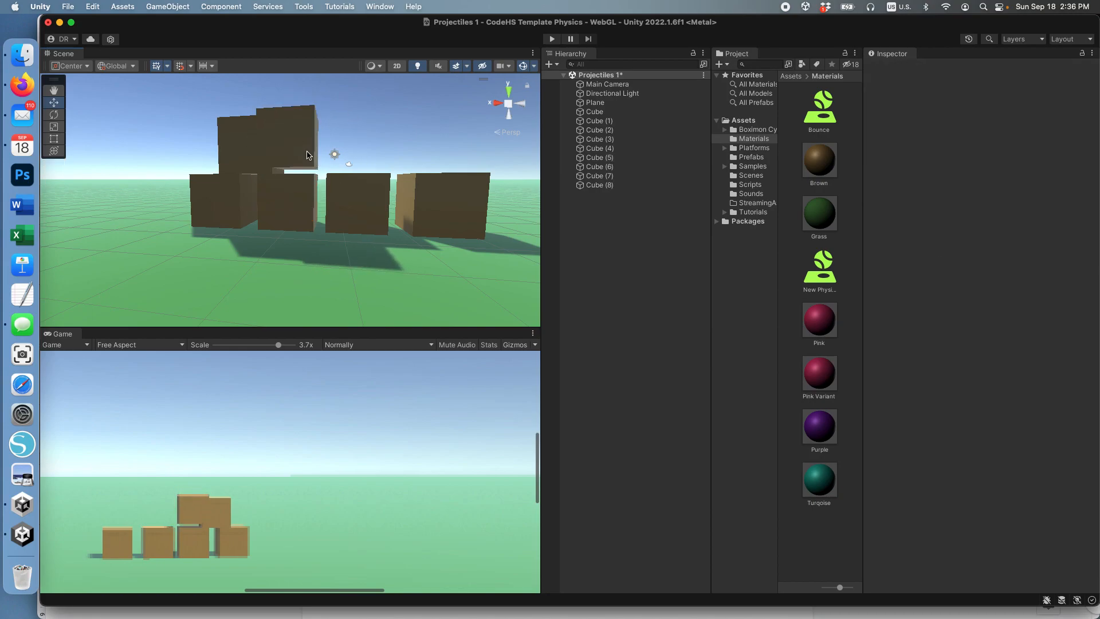
pyautogui.click(299, 138)
pyautogui.press('v')
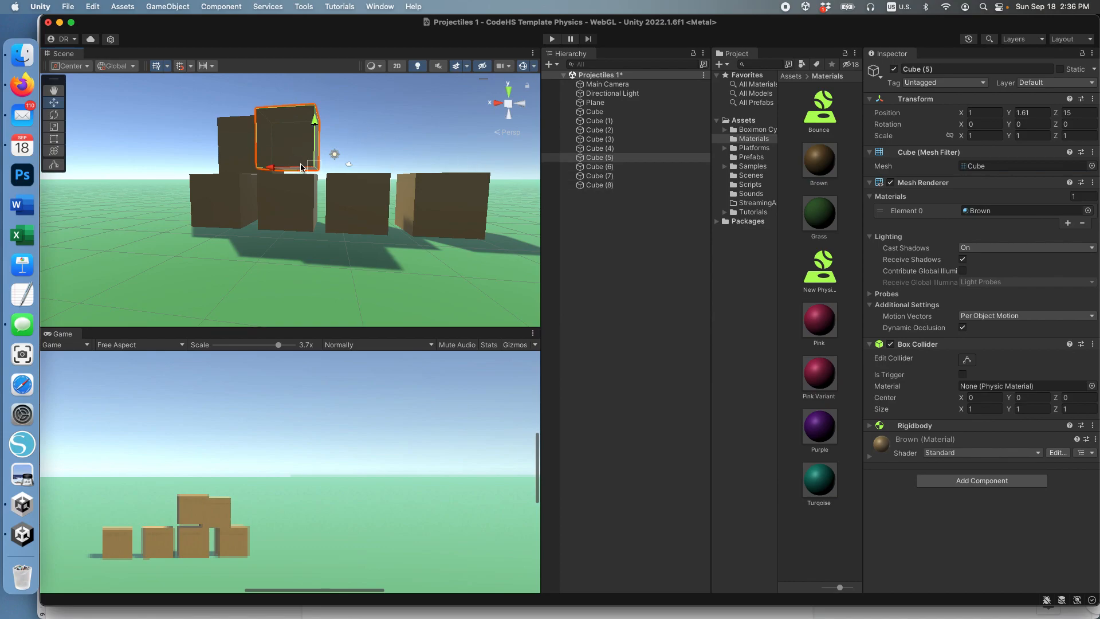
pyautogui.moveTo(318, 164); pyautogui.dragTo(318, 165)
pyautogui.moveTo(348, 169); pyautogui.dragTo(349, 169)
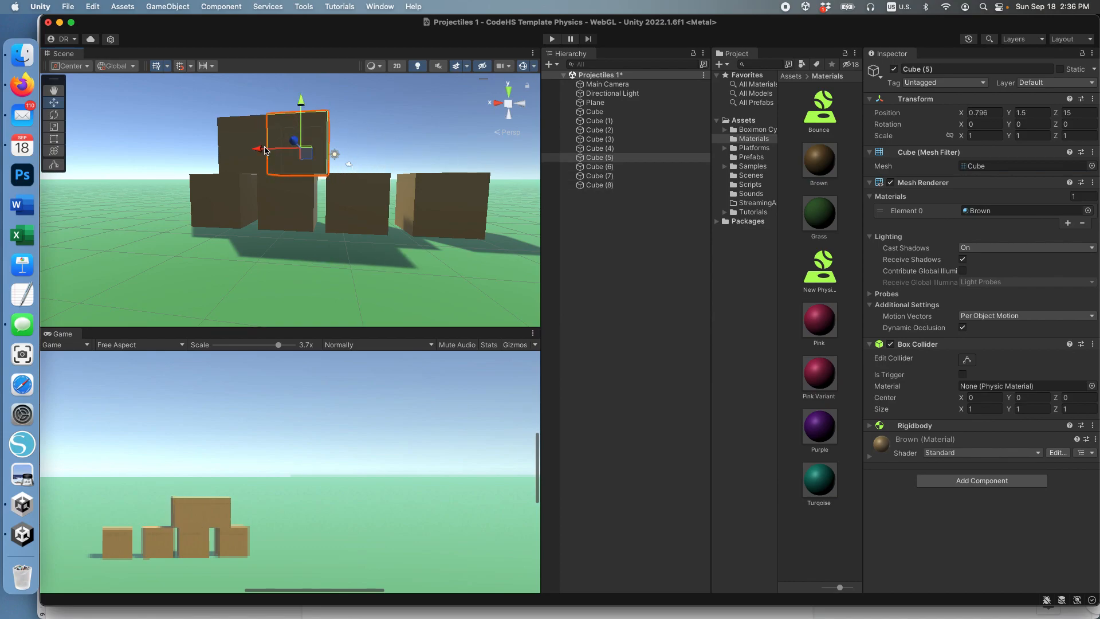
pyautogui.moveTo(259, 150)
pyautogui.mouseDown()
pyautogui.moveTo(290, 150)
pyautogui.moveTo(279, 149)
pyautogui.mouseUp()
# Step: Complete the second row with Cube (6) at X about -0.95 and Y about 1.52, bridging Cube (2) and Cube (3)
pyautogui.click(590, 166)
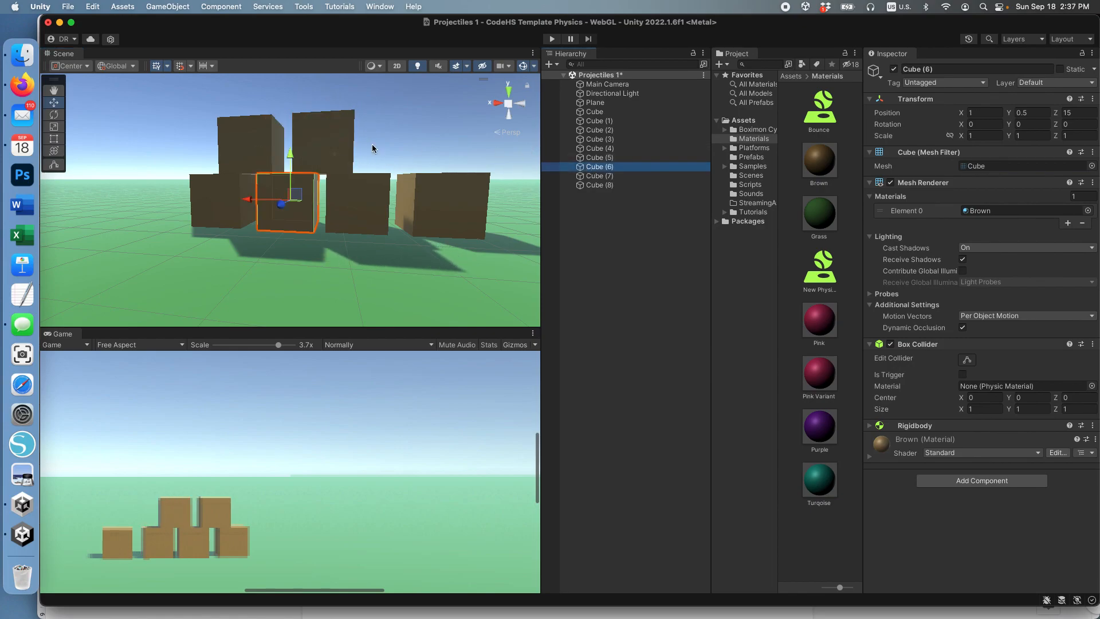
pyautogui.moveTo(291, 153); pyautogui.dragTo(321, 99)
pyautogui.moveTo(245, 143); pyautogui.dragTo(396, 165)
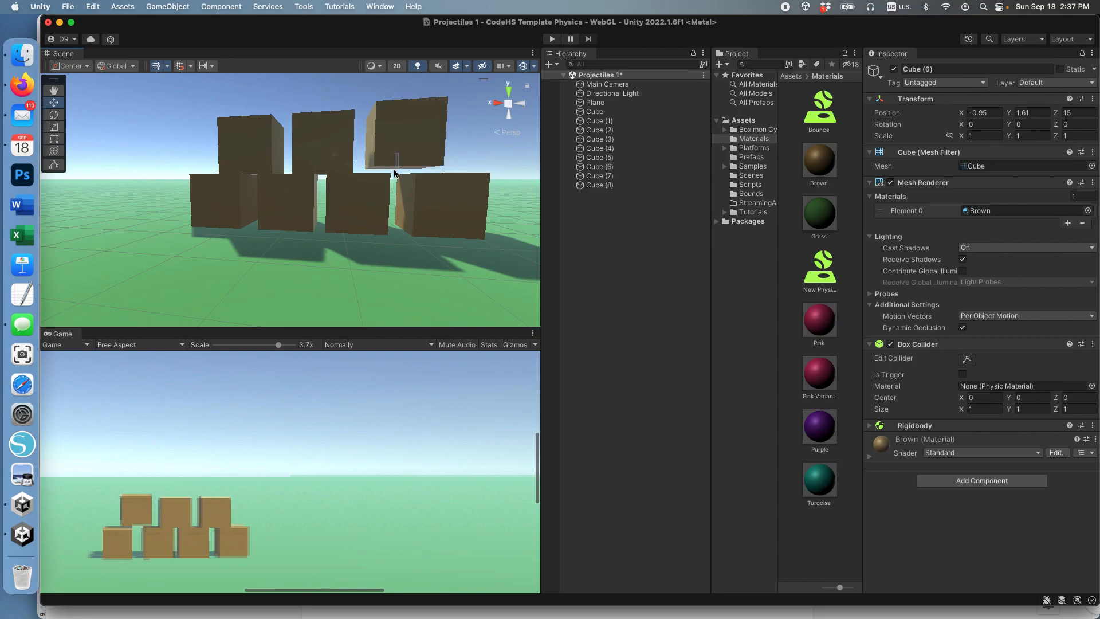
pyautogui.click(606, 167)
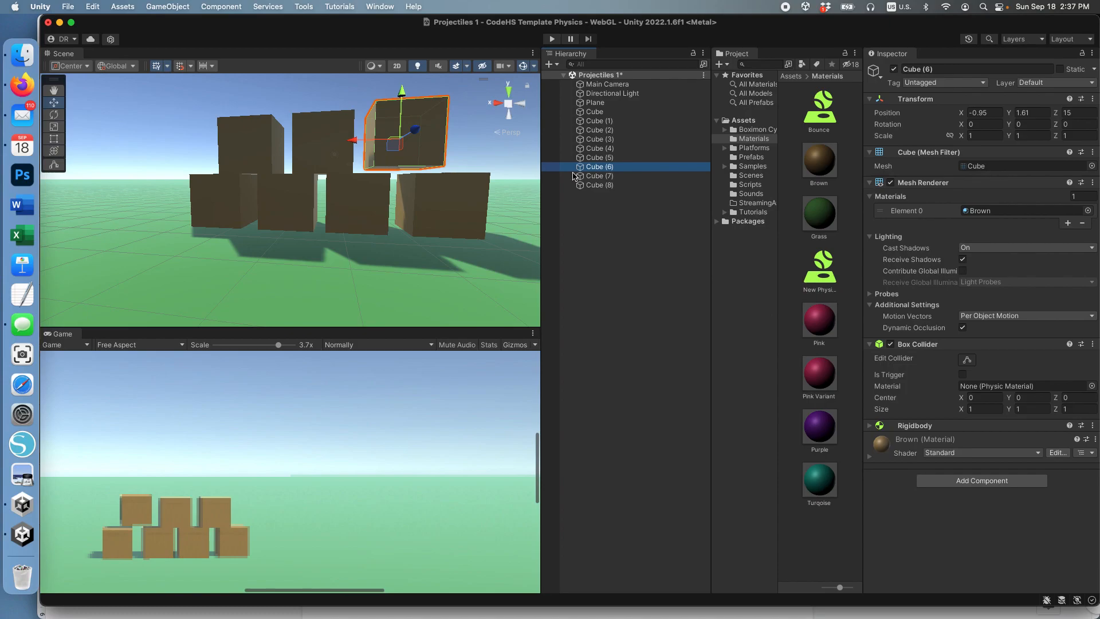
pyautogui.moveTo(403, 92); pyautogui.dragTo(403, 99)
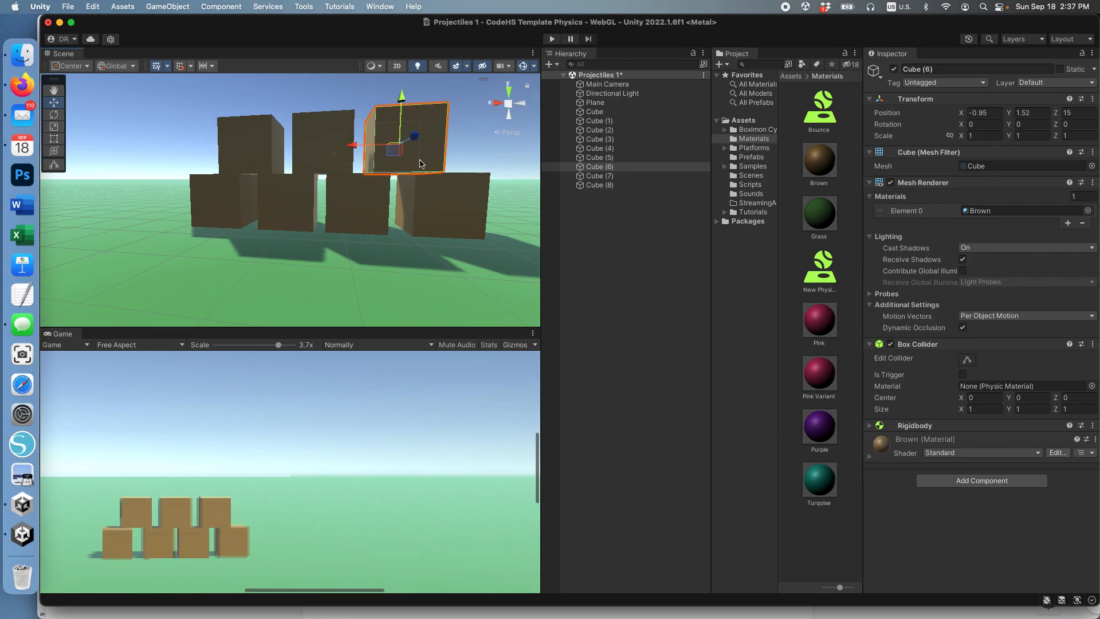
# Step: Start the third row by raising Cube (7) to Y about 2.52, above Cube (4) and Cube (5)
pyautogui.click(601, 176)
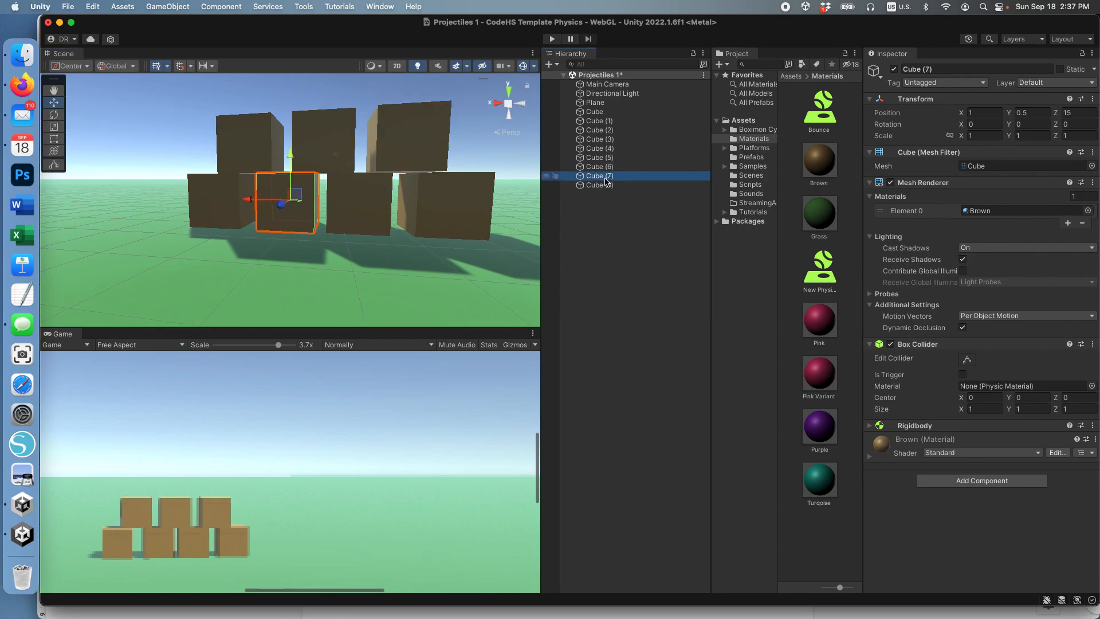
pyautogui.moveTo(295, 155); pyautogui.dragTo(292, 32)
pyautogui.scroll(3, 367, 177)
pyautogui.scroll(-4, 367, 178)
pyautogui.keyDown('alt'); pyautogui.moveTo(354, 185); pyautogui.dragTo(363, 224); pyautogui.keyUp('alt')
pyautogui.scroll(2, 324, 178)
pyautogui.scroll(-2, 324, 178)
pyautogui.press('v')
pyautogui.click(305, 113)
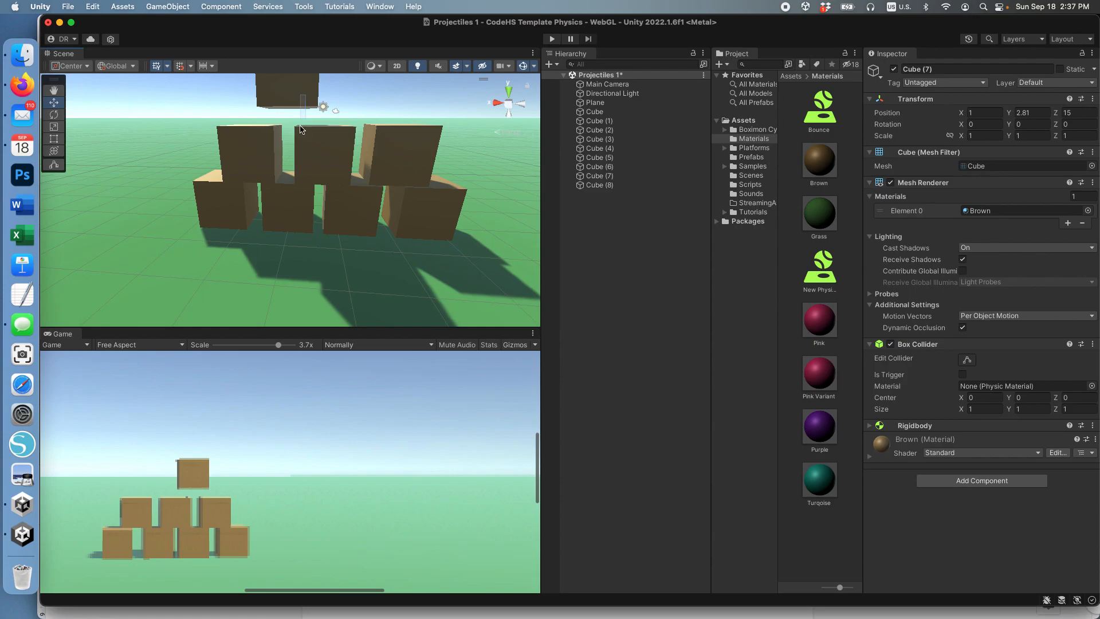
pyautogui.click(601, 167)
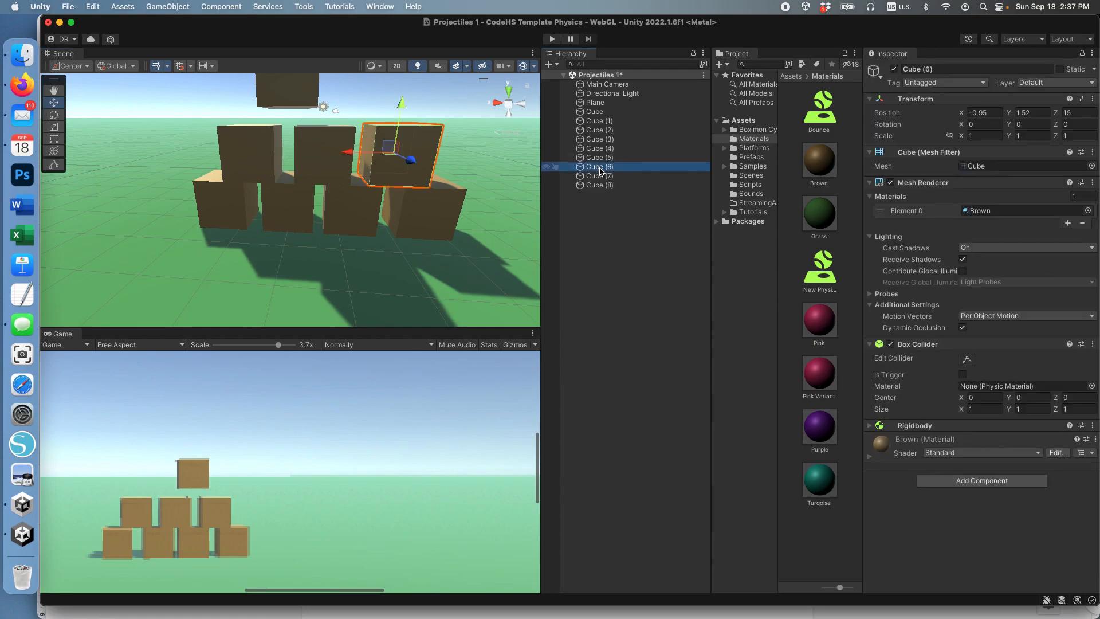
pyautogui.click(603, 177)
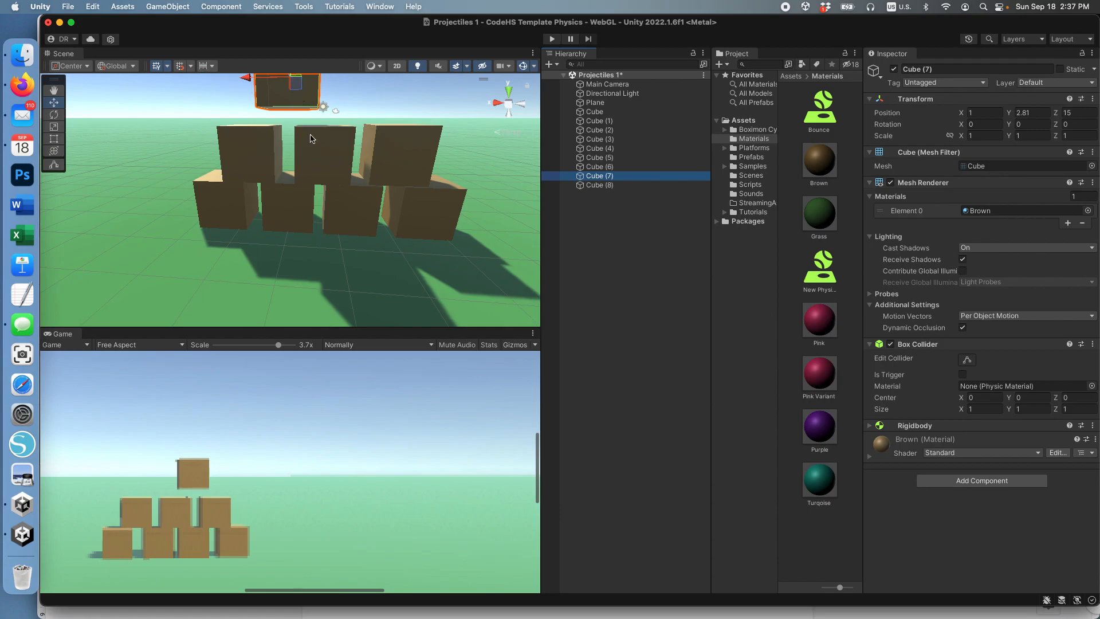
pyautogui.scroll(5, 309, 139)
pyautogui.scroll(-10, 310, 139)
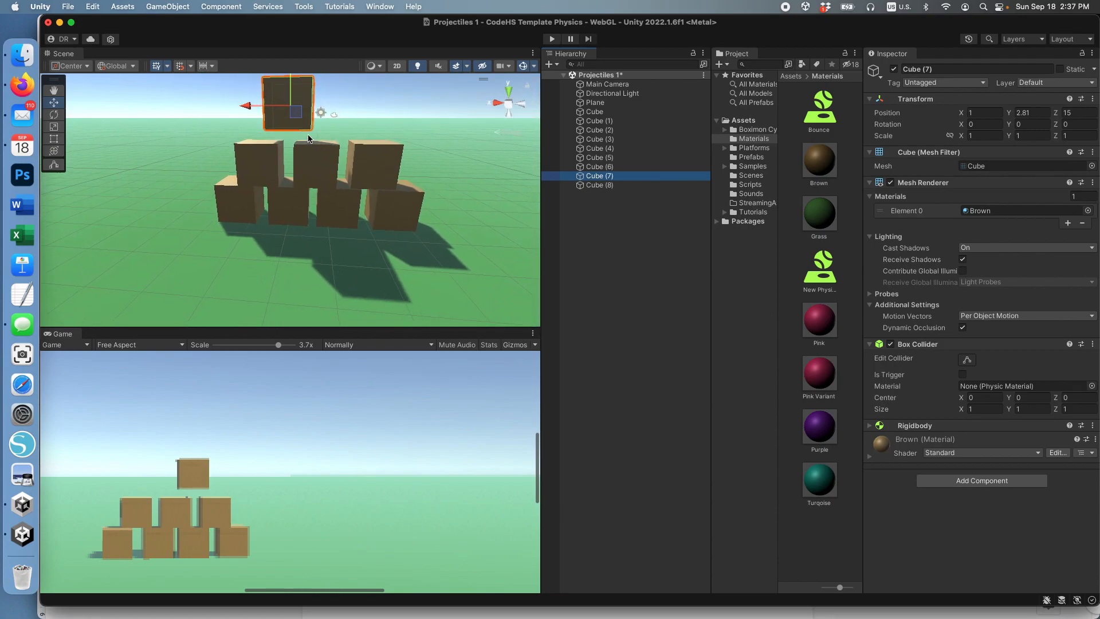
pyautogui.scroll(-2, 290, 92)
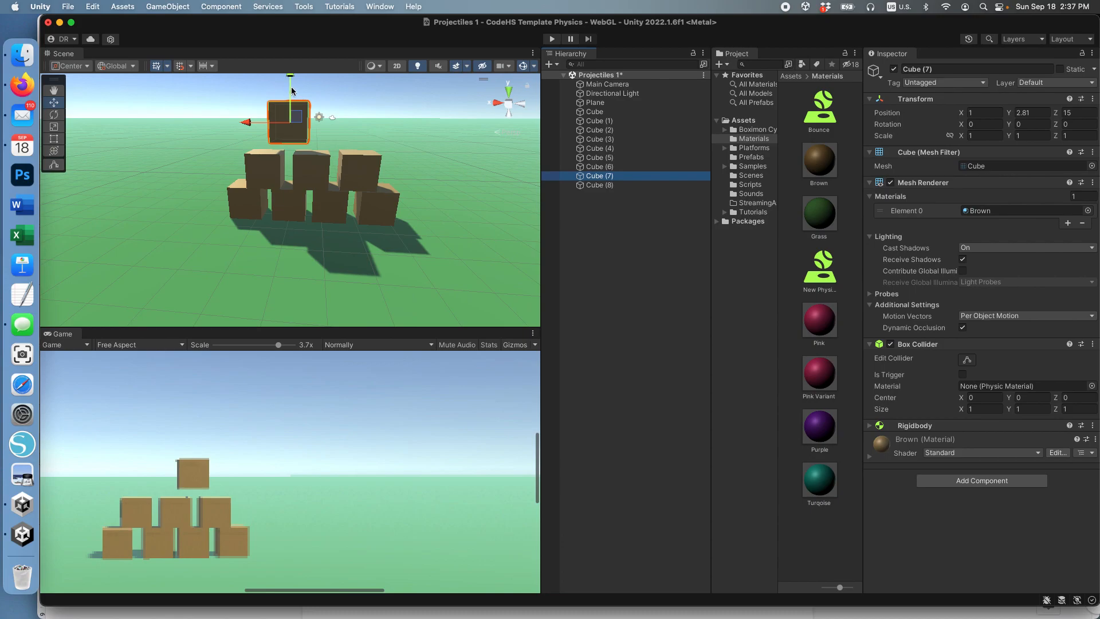
pyautogui.moveTo(291, 77); pyautogui.dragTo(290, 90)
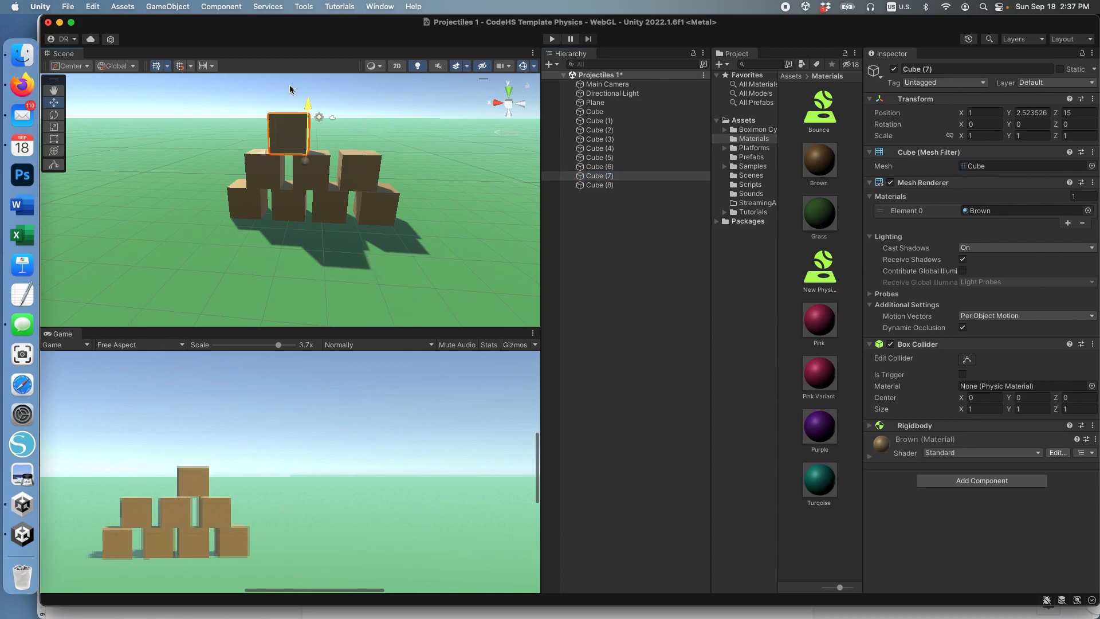
# Step: Place Cube (8) beside Cube (7) in the third row at X -0.28, copying Cube (7)'s Y position of 2.523526
pyautogui.click(609, 185)
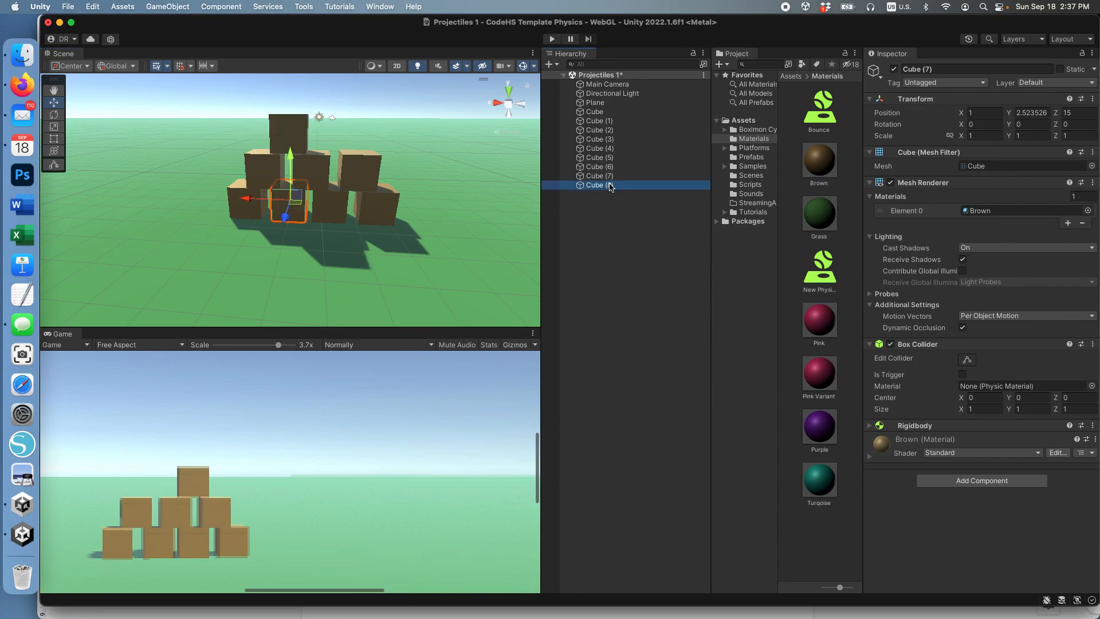
pyautogui.moveTo(301, 160); pyautogui.dragTo(288, 136)
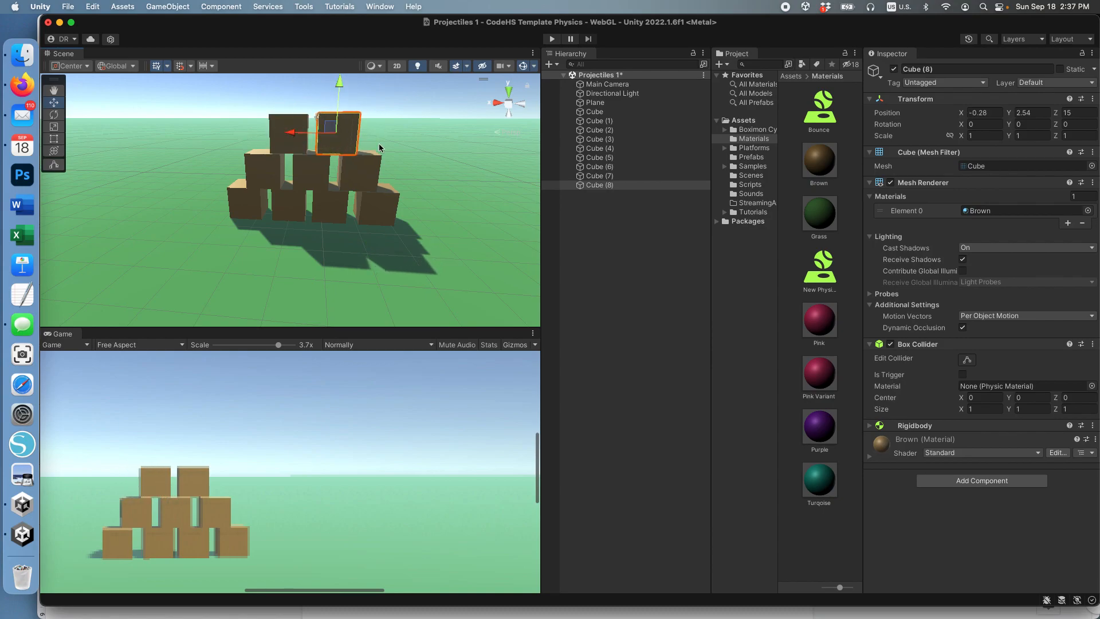
pyautogui.click(623, 176)
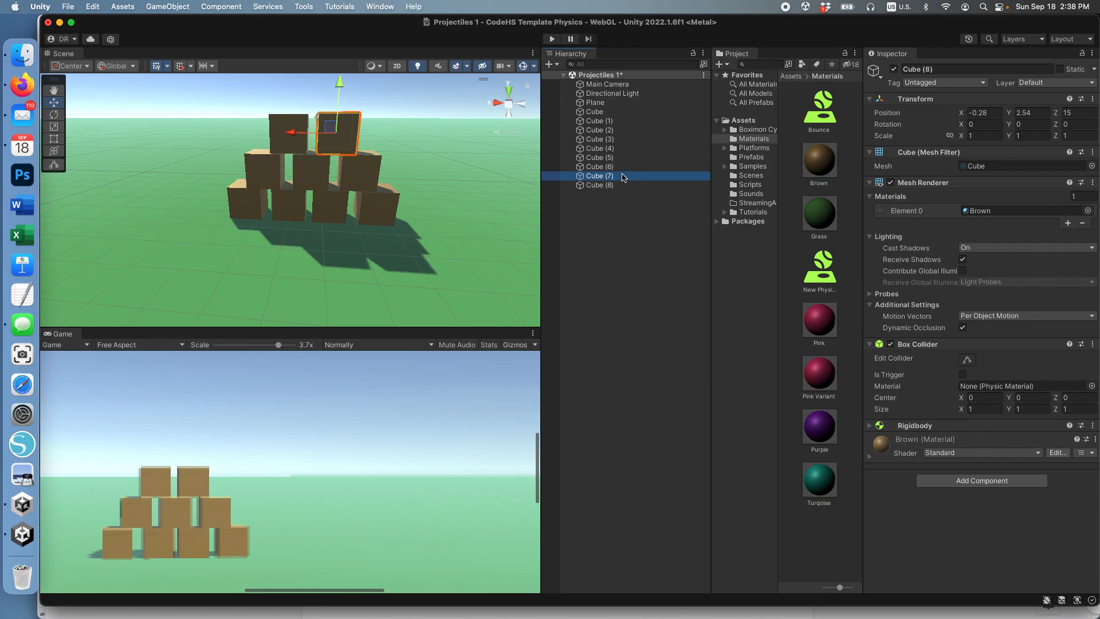
pyautogui.click(1036, 114)
pyautogui.press('super+c')
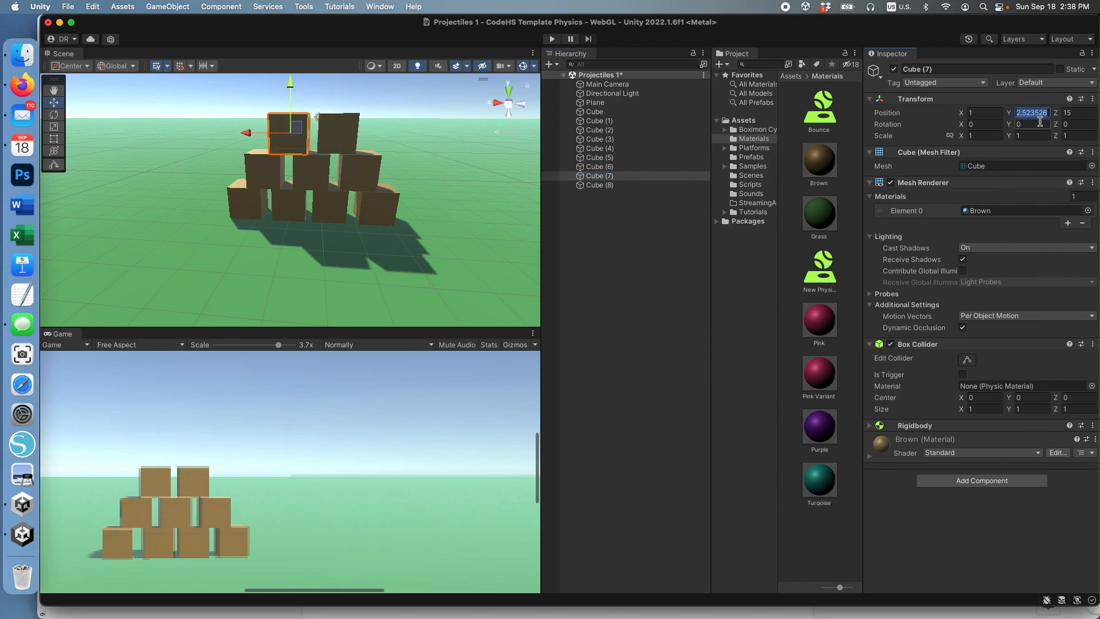
pyautogui.click(595, 185)
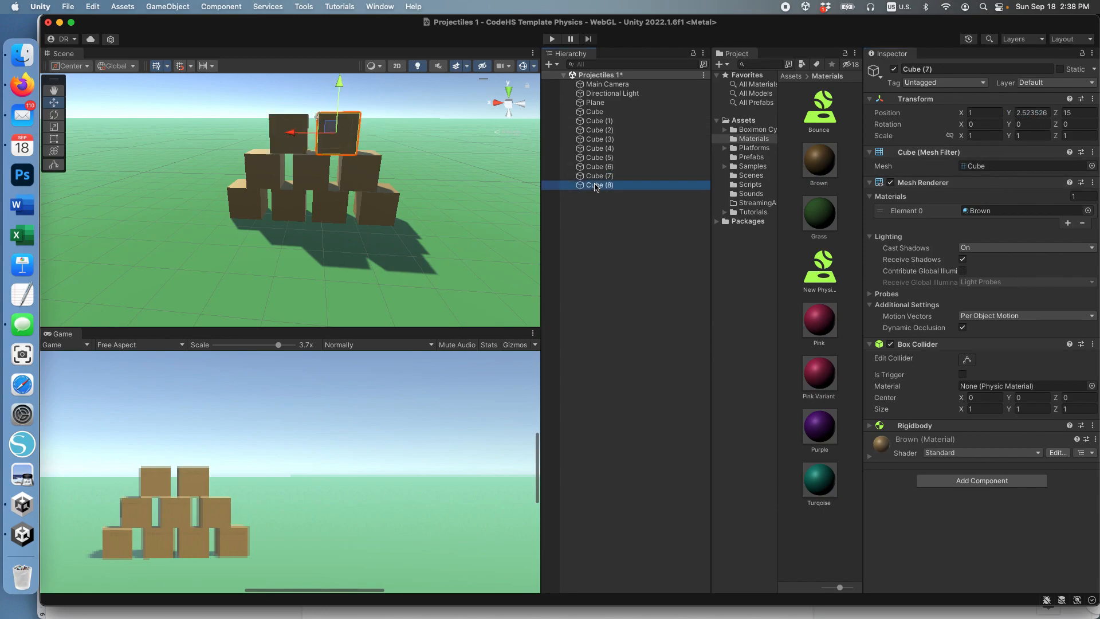
pyautogui.click(993, 114)
pyautogui.press('Tab')
pyautogui.press('super+v')
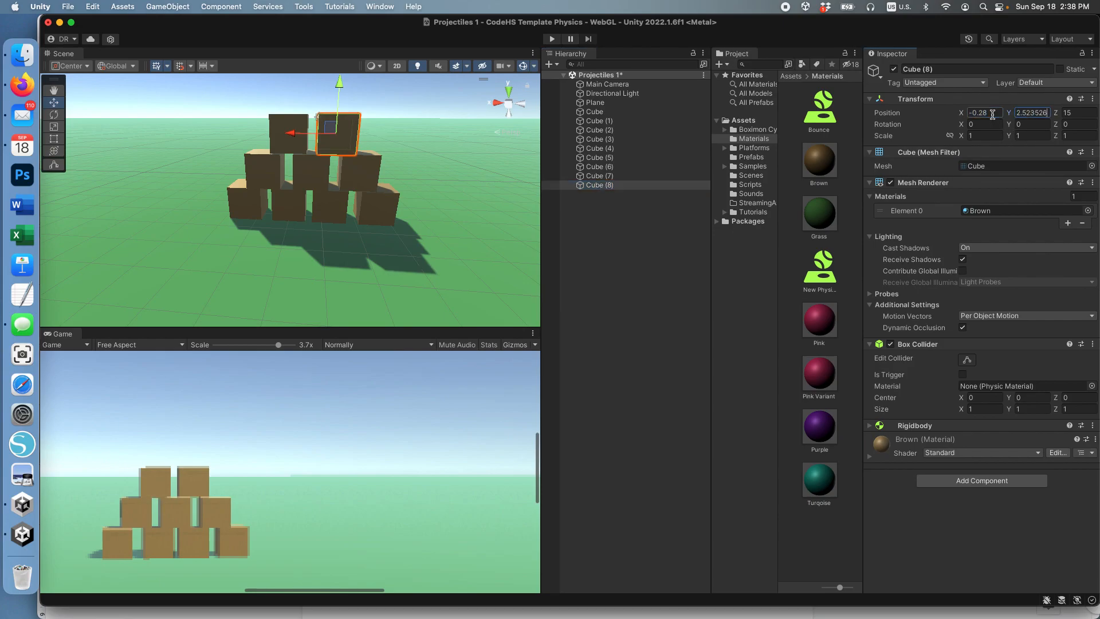
pyautogui.click(56, 92)
# Step: Duplicate Cube (8) and snap the copy on top of the third row at X about 0.43, Y 3.523526 and Z 14
pyautogui.click(611, 185)
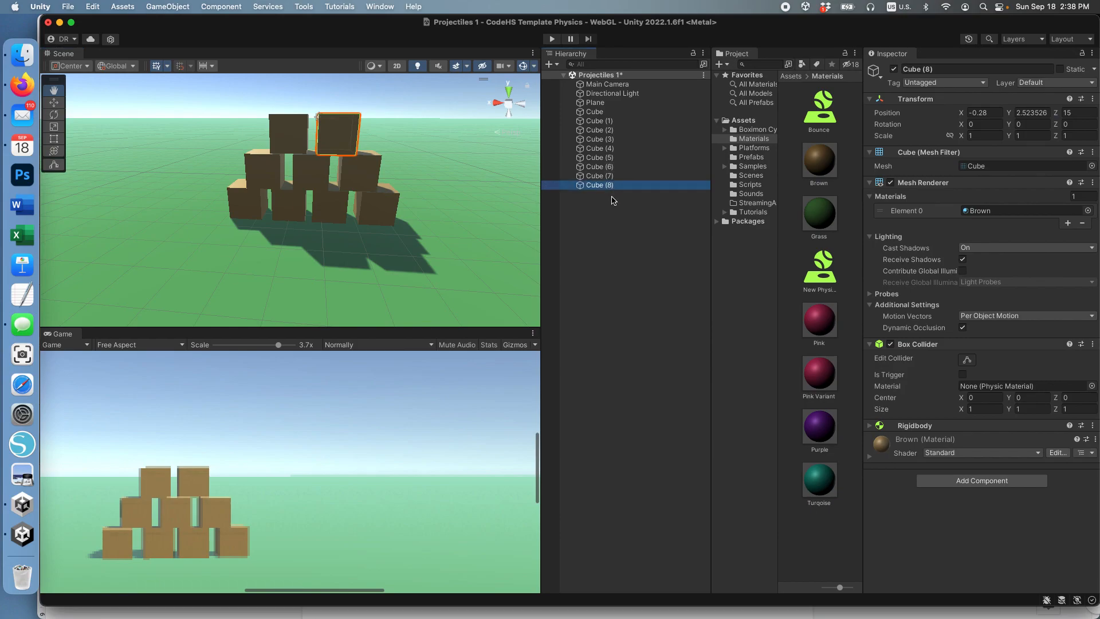
pyautogui.press('super+d')
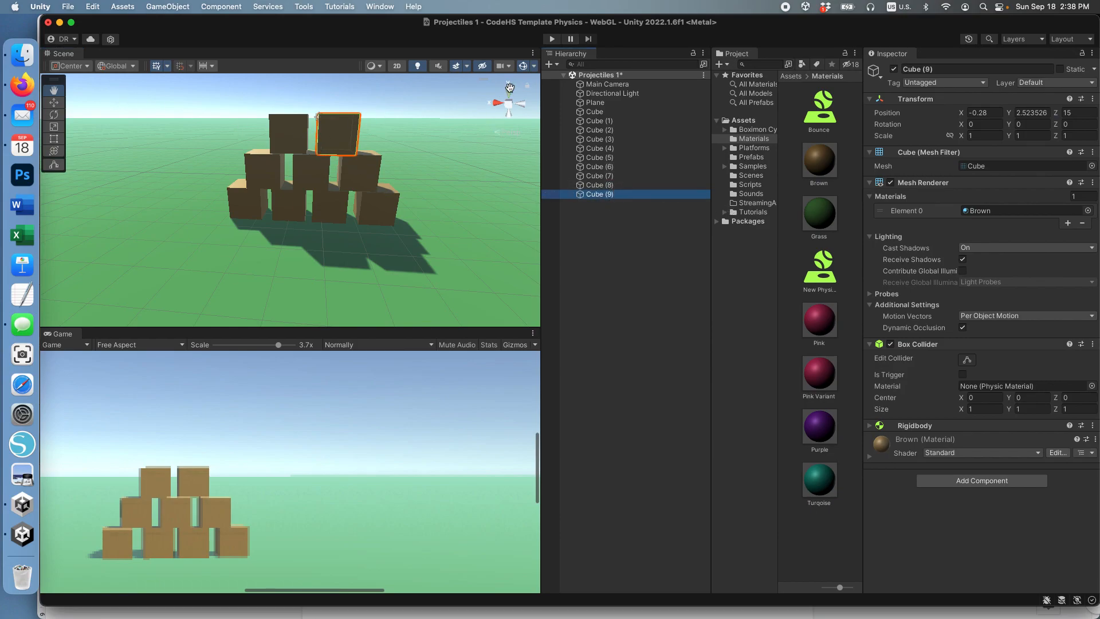
pyautogui.click(53, 102)
pyautogui.moveTo(339, 83); pyautogui.dragTo(345, 46)
pyautogui.moveTo(292, 102); pyautogui.dragTo(267, 102)
pyautogui.scroll(-5, 407, 192)
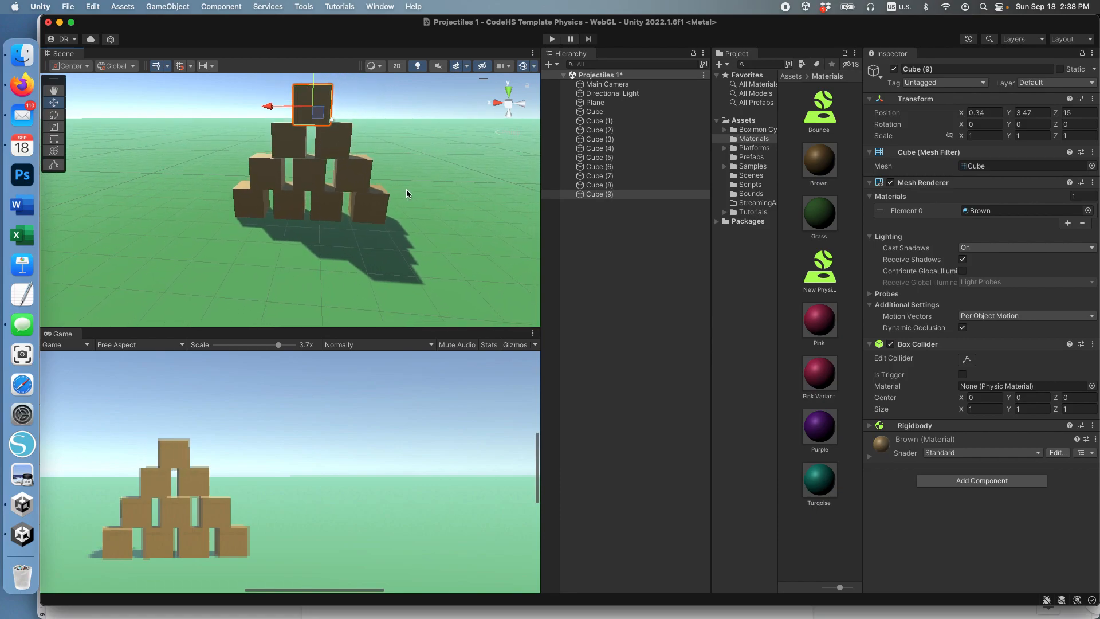
pyautogui.moveTo(308, 91); pyautogui.dragTo(308, 86)
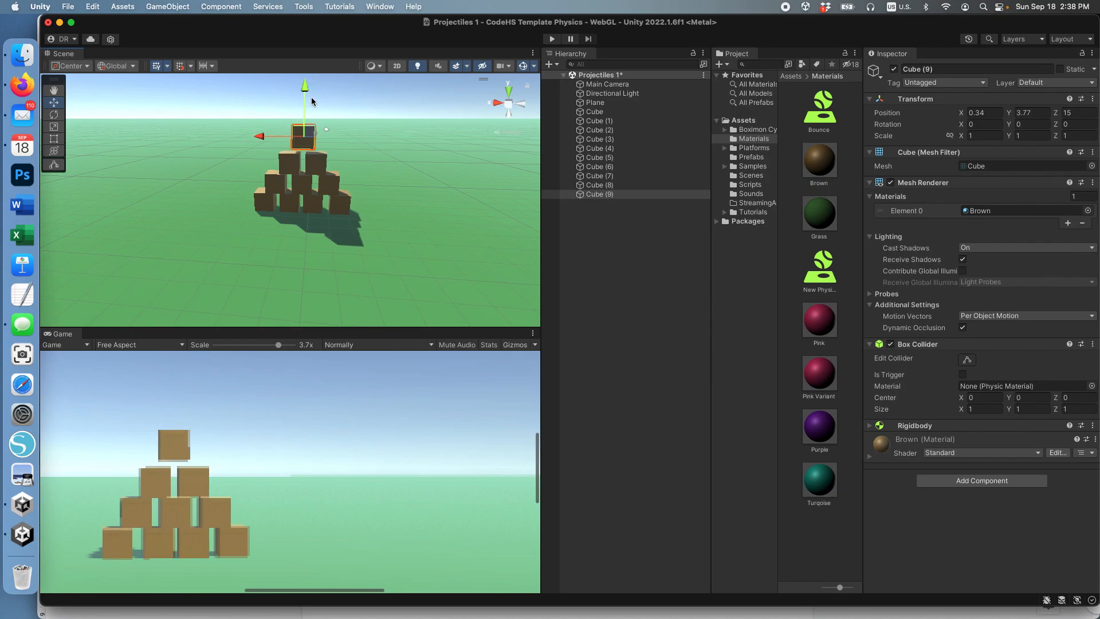
pyautogui.press('v')
pyautogui.moveTo(316, 150); pyautogui.dragTo(262, 141)
# Step: Play the scene to test how the cube stack holds up, and stop the playback
pyautogui.scroll(10, 402, 209)
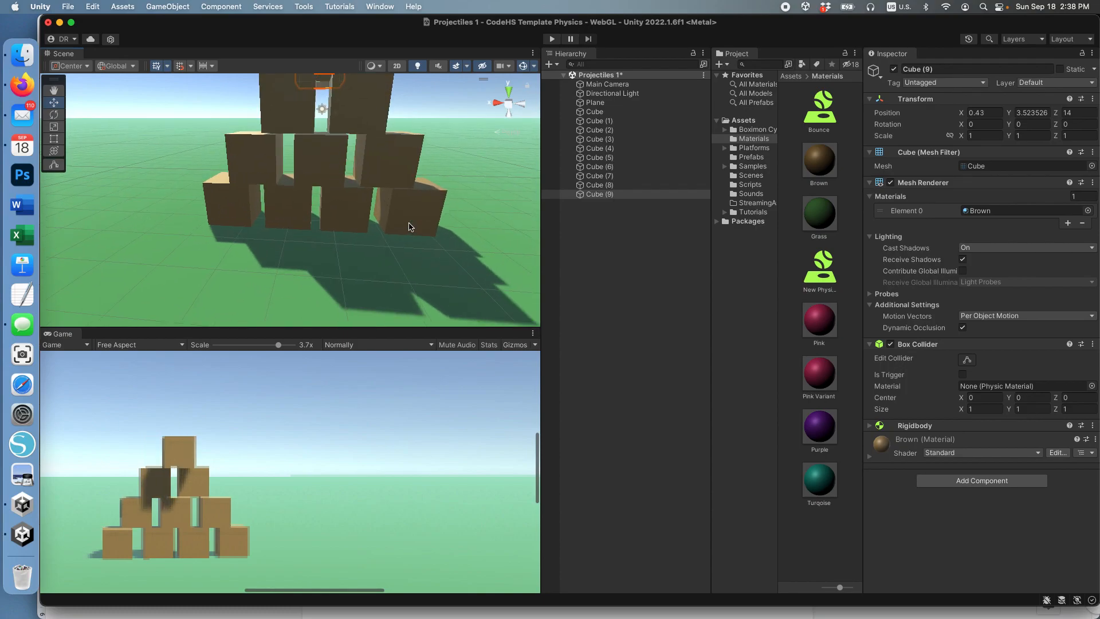
pyautogui.scroll(-2, 410, 226)
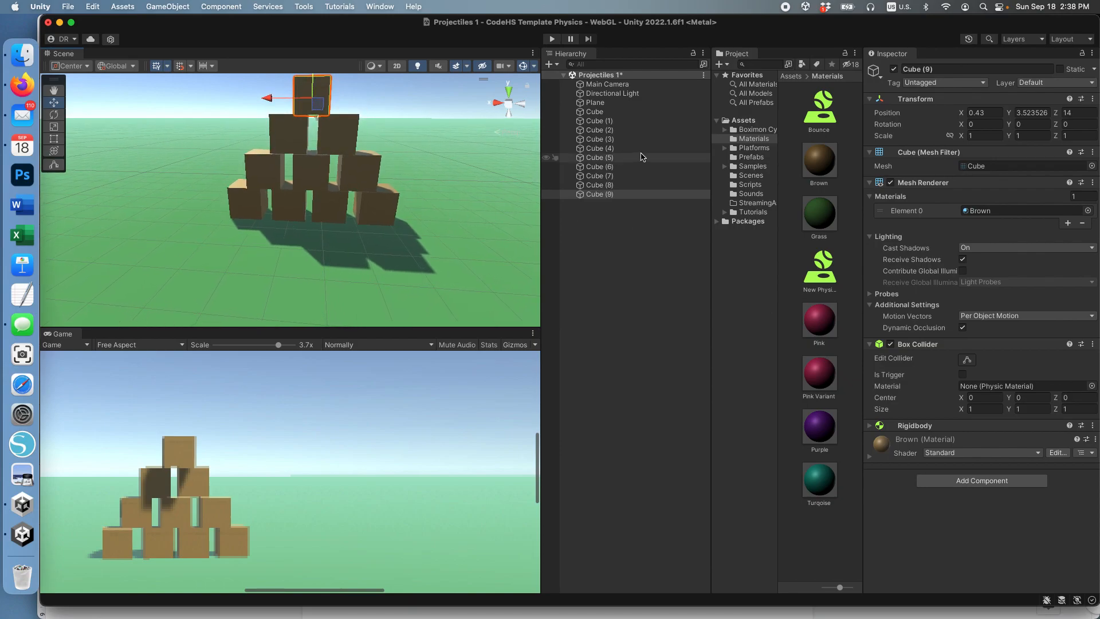
pyautogui.scroll(-6, 344, 431)
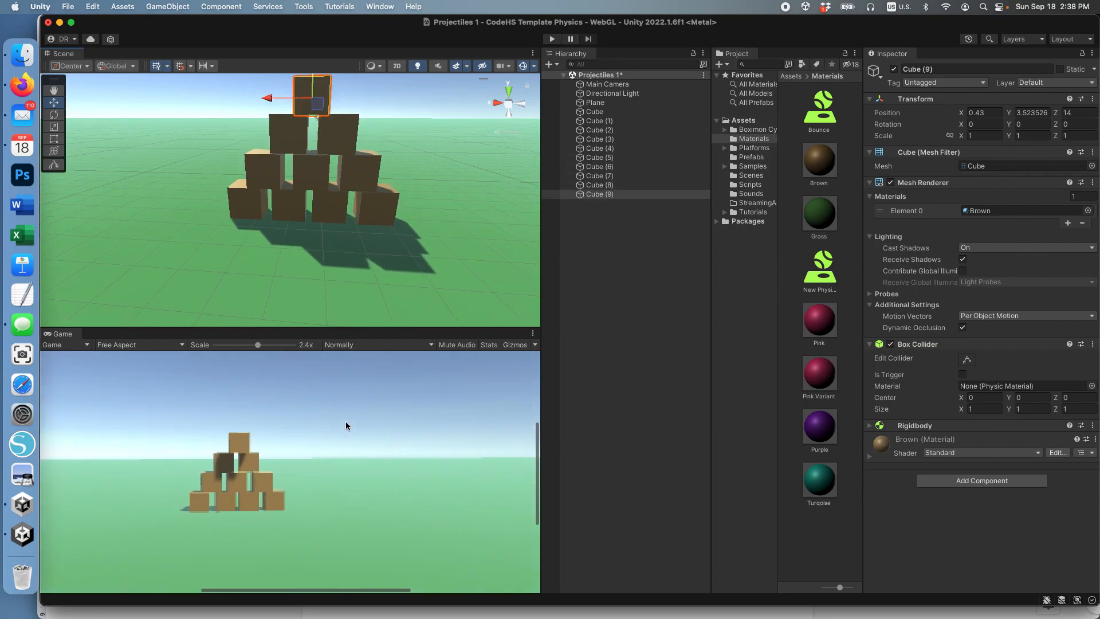
pyautogui.scroll(6, 344, 427)
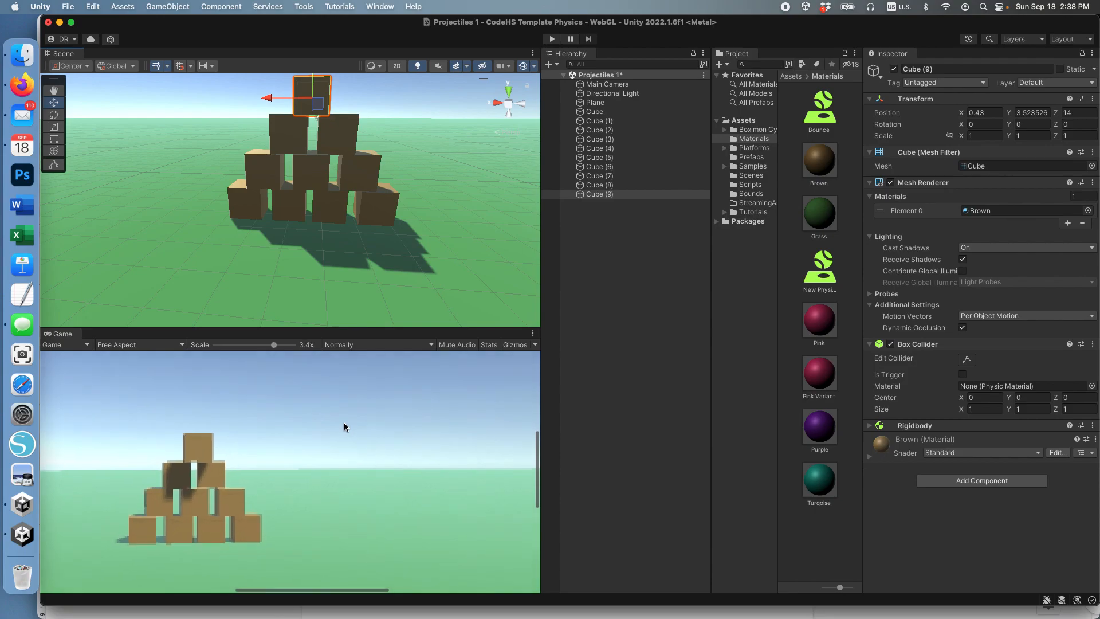
pyautogui.click(553, 40)
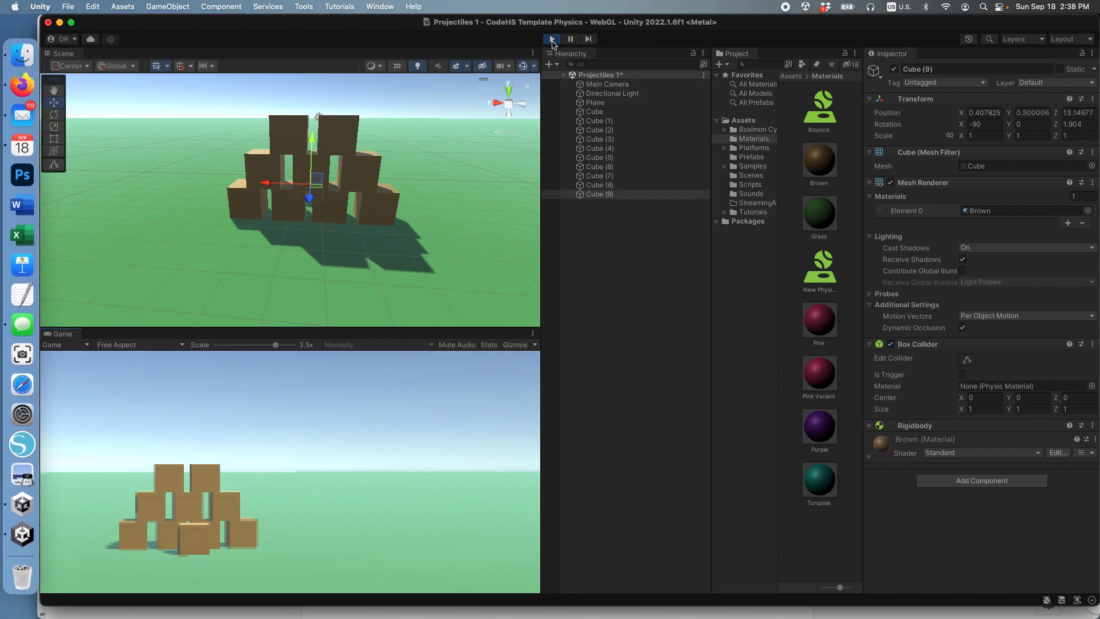
pyautogui.click(552, 39)
# Step: Move the top cube, Cube (9), along the Z axis to about 14.995 to align it with the rest of the stack
pyautogui.scroll(5, 355, 227)
pyautogui.scroll(1, 355, 226)
pyautogui.keyDown('alt'); pyautogui.moveTo(371, 208); pyautogui.dragTo(376, 361); pyautogui.keyUp('alt')
pyautogui.keyDown('alt'); pyautogui.moveTo(413, 251); pyautogui.dragTo(338, 187); pyautogui.keyUp('alt')
pyautogui.moveTo(343, 126); pyautogui.dragTo(346, 200)
pyautogui.scroll(-6, 429, 173)
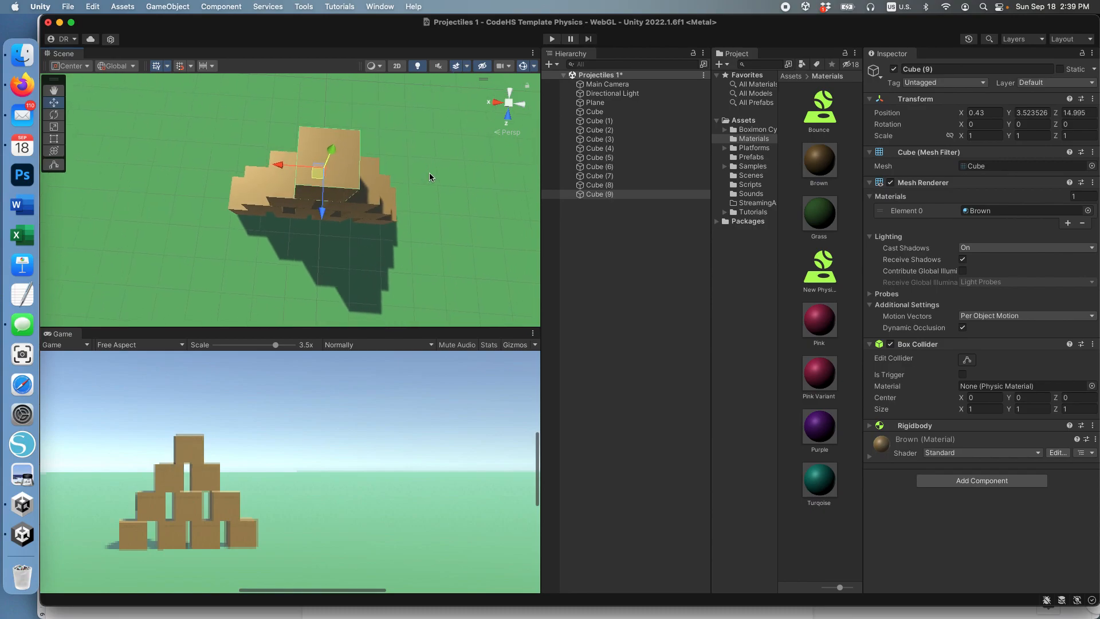
pyautogui.keyDown('alt'); pyautogui.scroll(-5, 421, 175); pyautogui.keyUp('alt')
pyautogui.keyDown('alt'); pyautogui.scroll(-2, 421, 175); pyautogui.keyUp('alt')
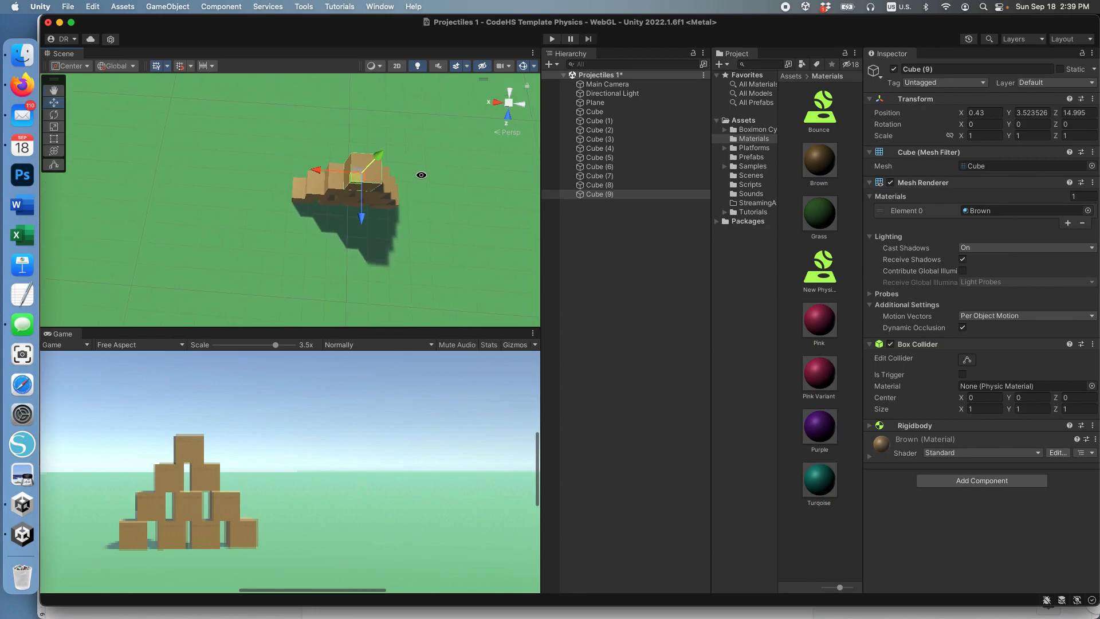
# Step: Play the scene to test whether the pyramid with the realigned top cube stays standing, and stop the playback
pyautogui.scroll(-3, 412, 184)
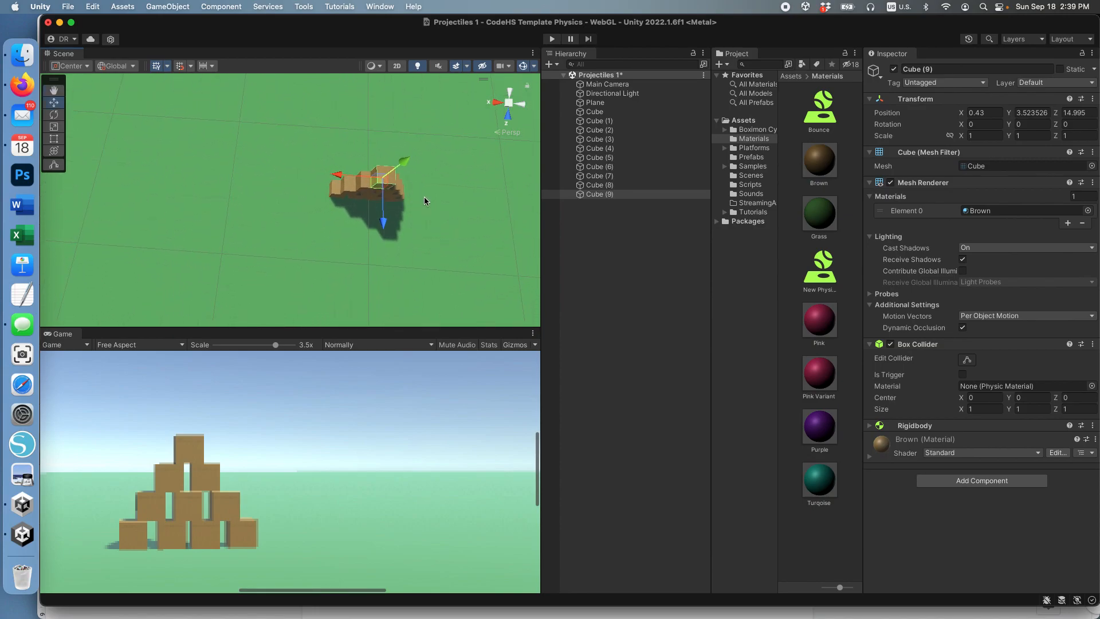
pyautogui.scroll(6, 423, 201)
pyautogui.scroll(2, 425, 199)
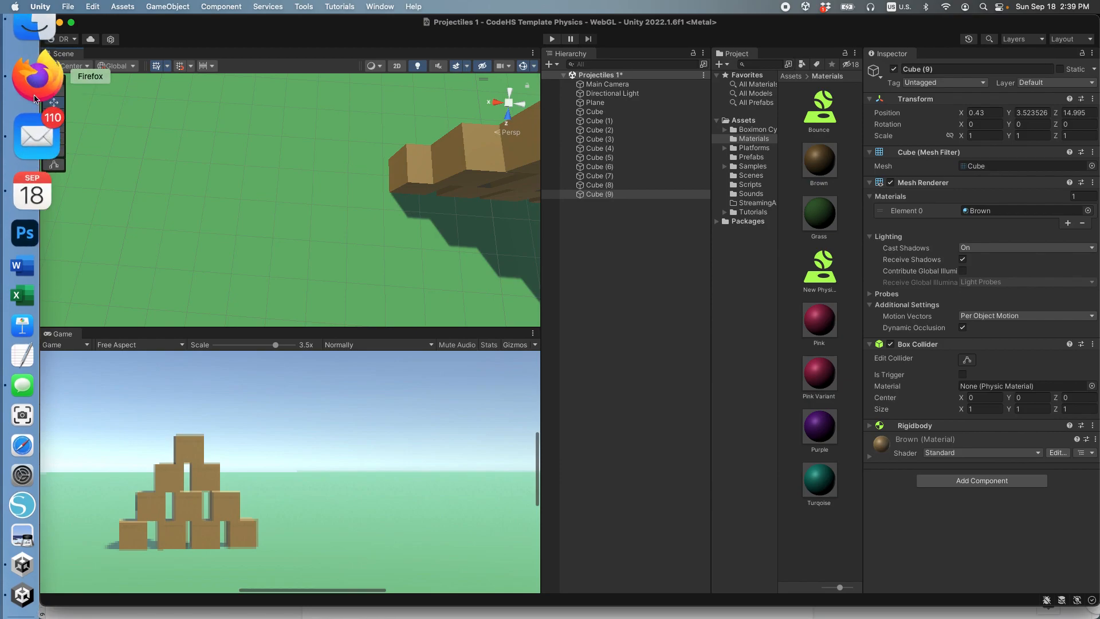
pyautogui.keyDown('alt'); pyautogui.moveTo(386, 155); pyautogui.dragTo(351, 137); pyautogui.keyUp('alt')
pyautogui.scroll(-3, 354, 135)
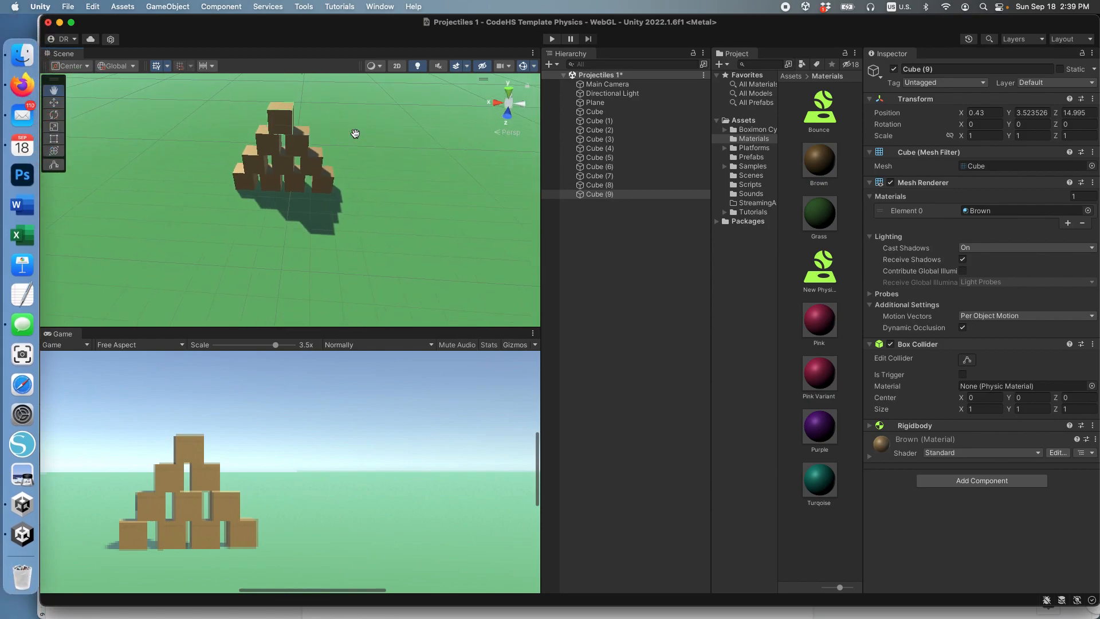
pyautogui.click(553, 39)
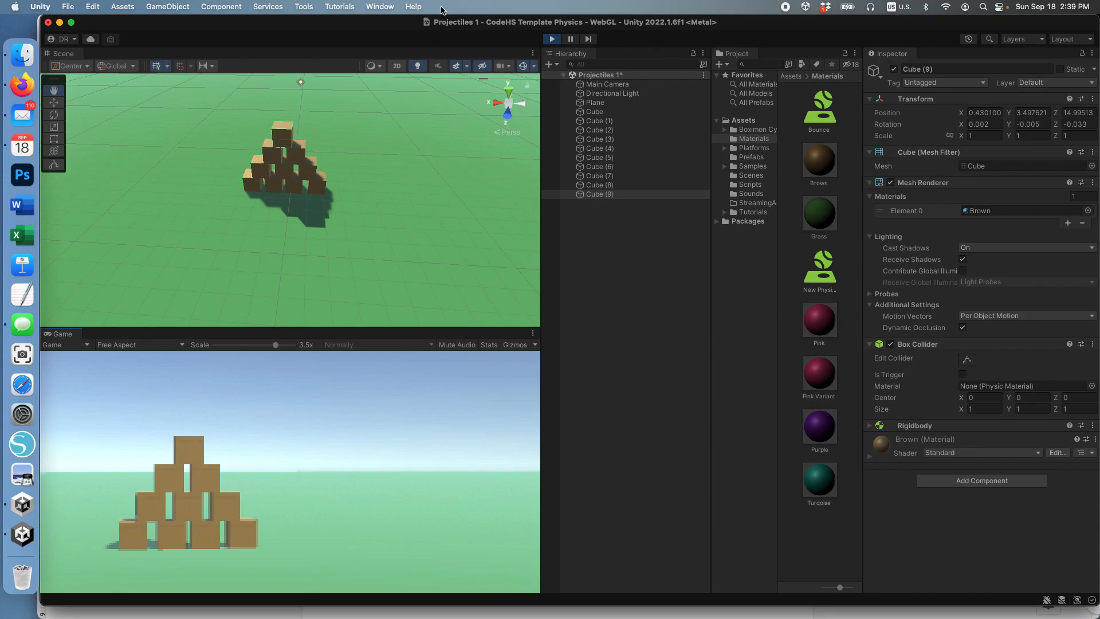
pyautogui.click(554, 39)
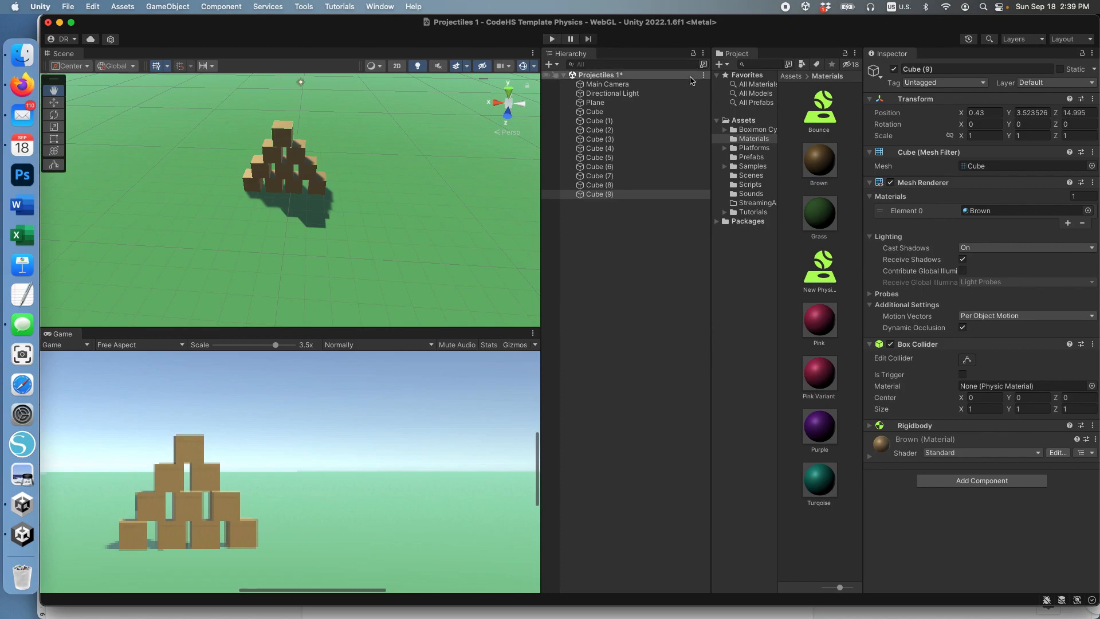
# Step: Group all ten cubes, Cube through Cube (9), under a new empty parent object named Boxes
pyautogui.keyDown('shift'); pyautogui.click(593, 112); pyautogui.keyUp('shift')
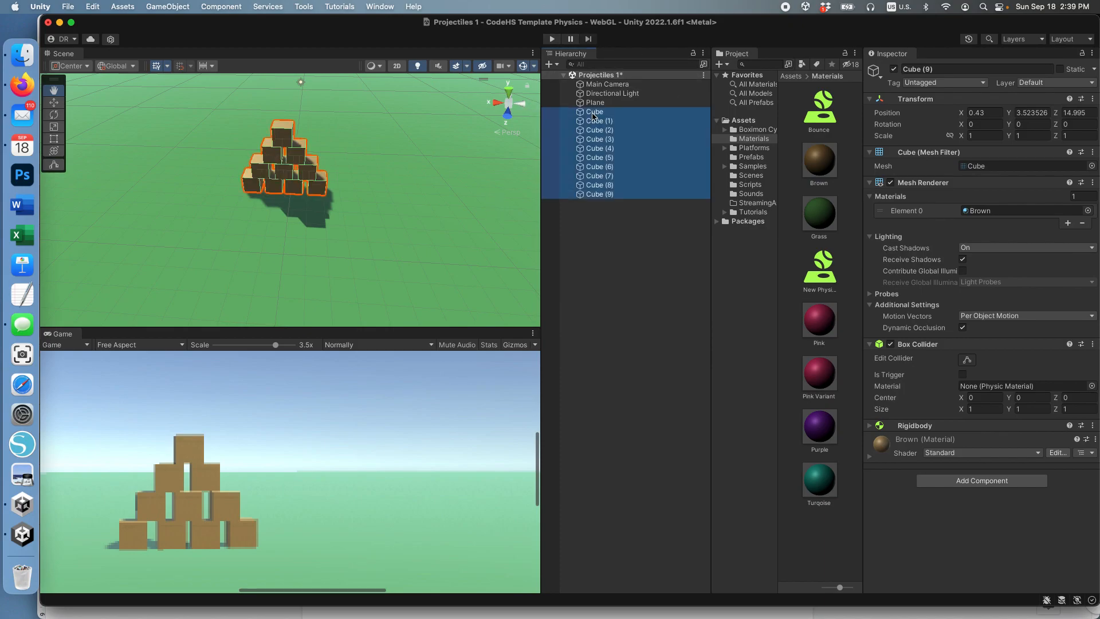
pyautogui.click(175, 7)
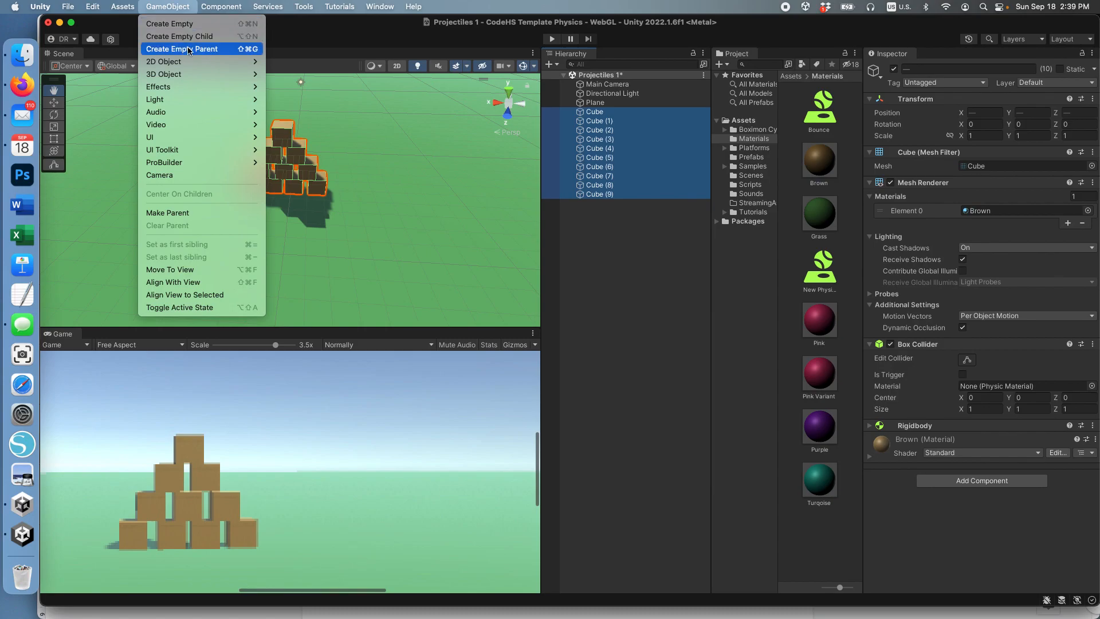
pyautogui.click(210, 51)
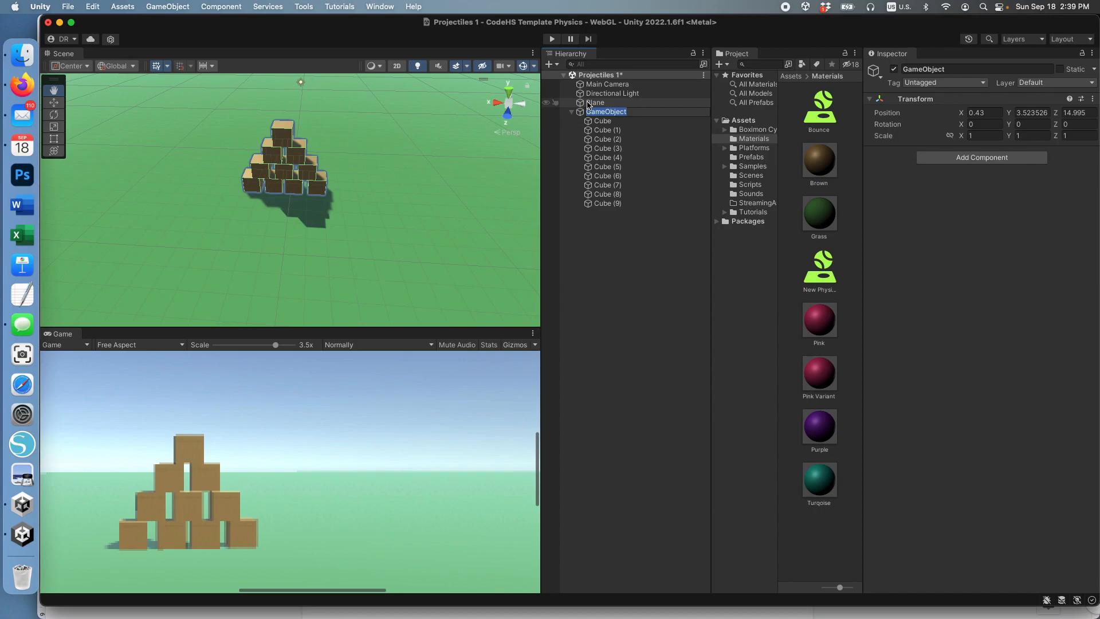
pyautogui.write('Boxes')
pyautogui.press('Return')
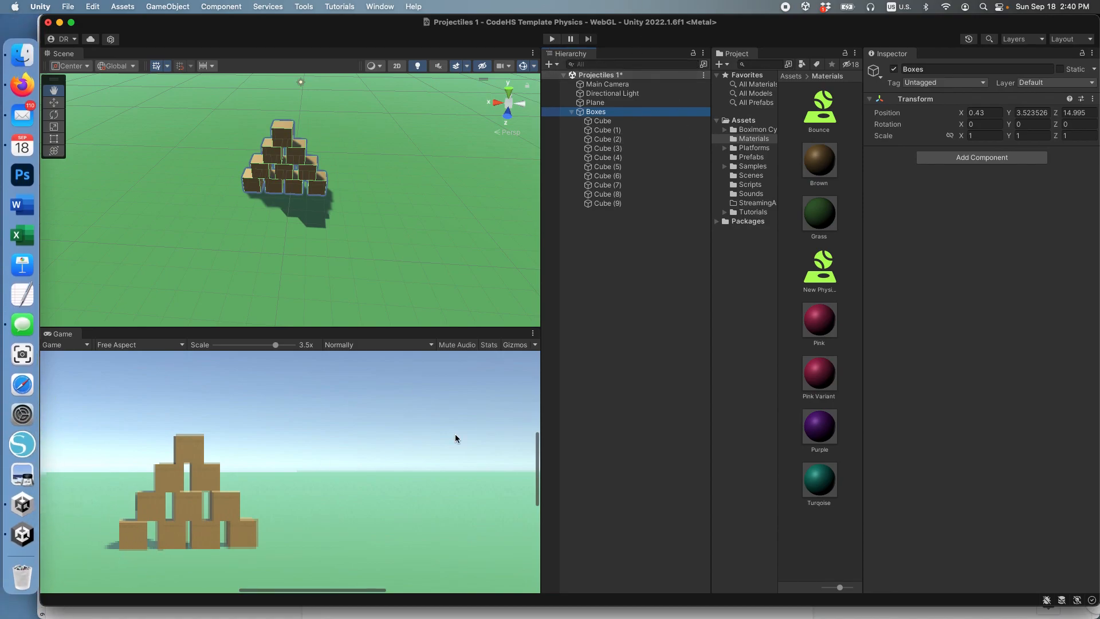
pyautogui.click(36, 356)
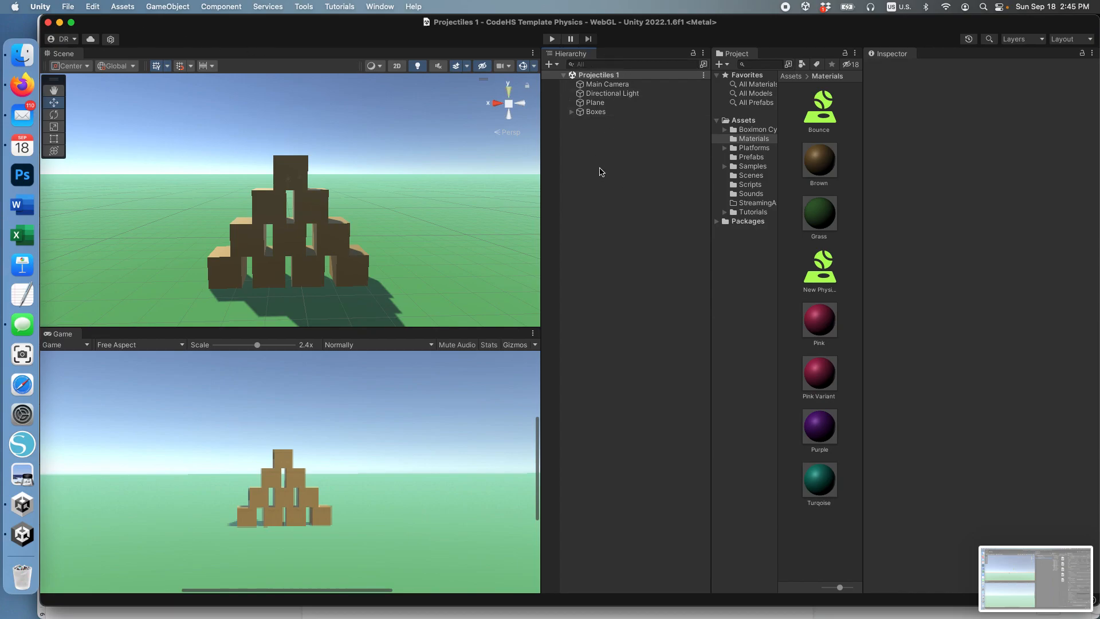
# Step: Add a new 3D cube to the scene and name it Launch Origin
pyautogui.click(165, 6)
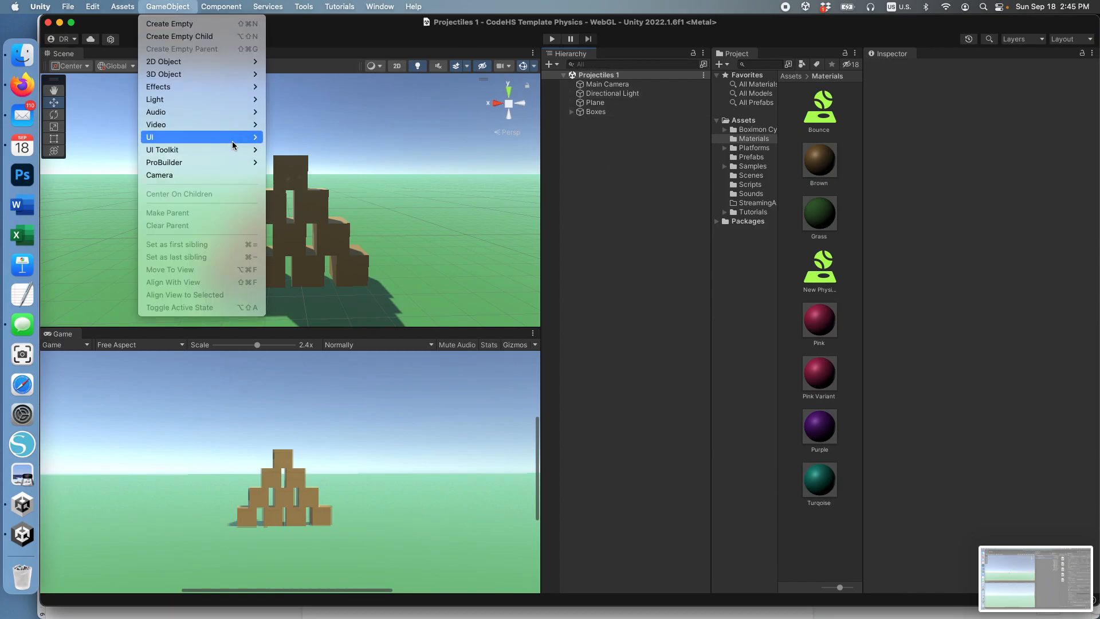
pyautogui.moveTo(247, 74)
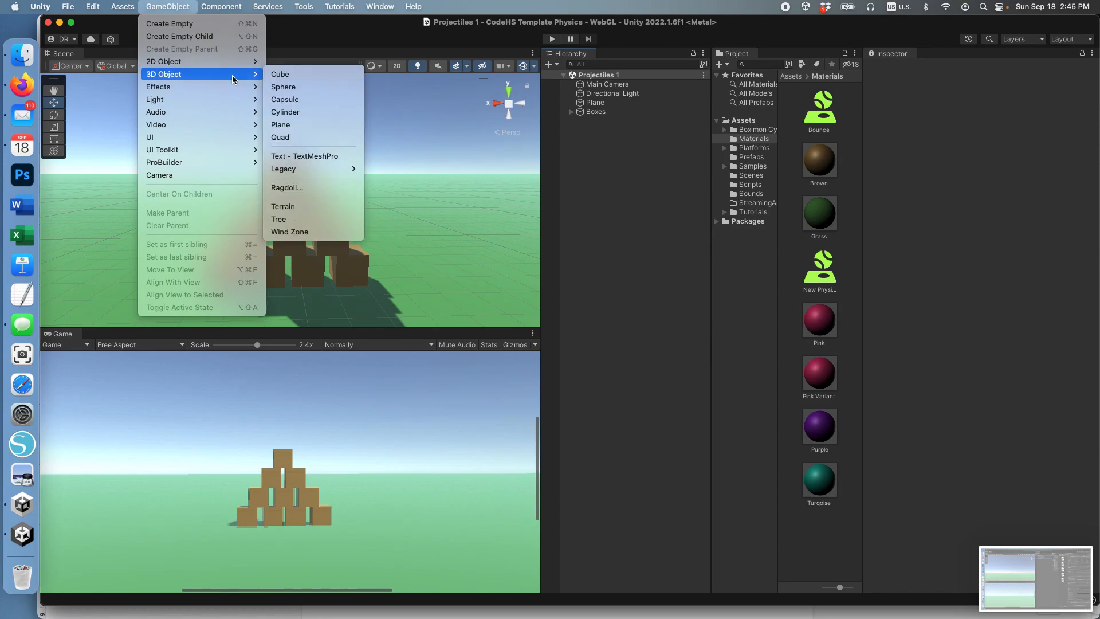
pyautogui.click(282, 75)
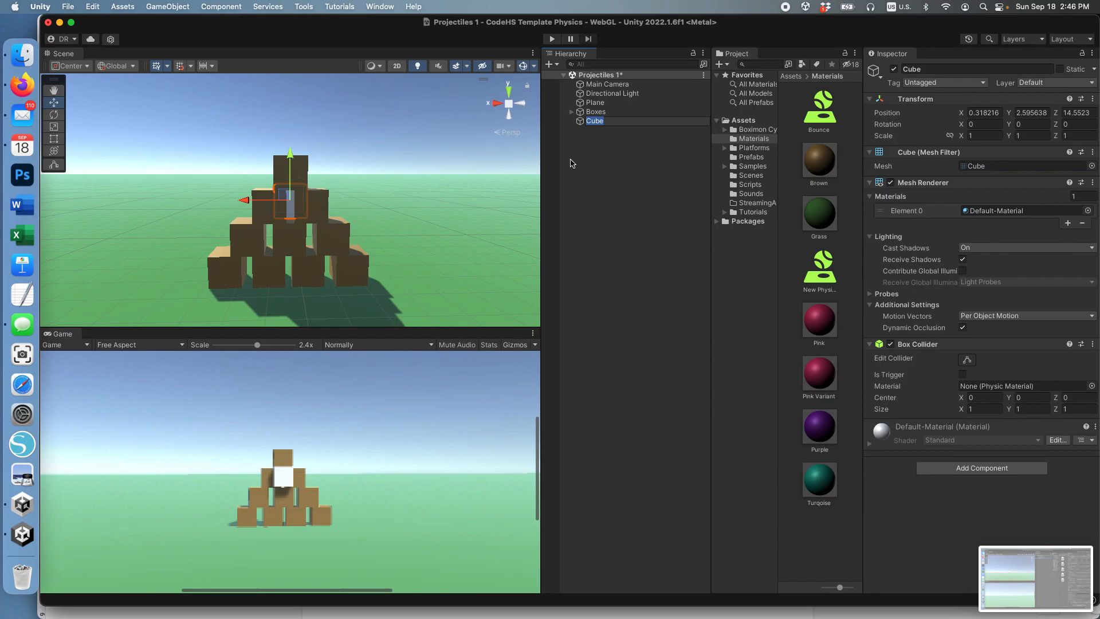
pyautogui.write('Launch Origin')
pyautogui.press('Return')
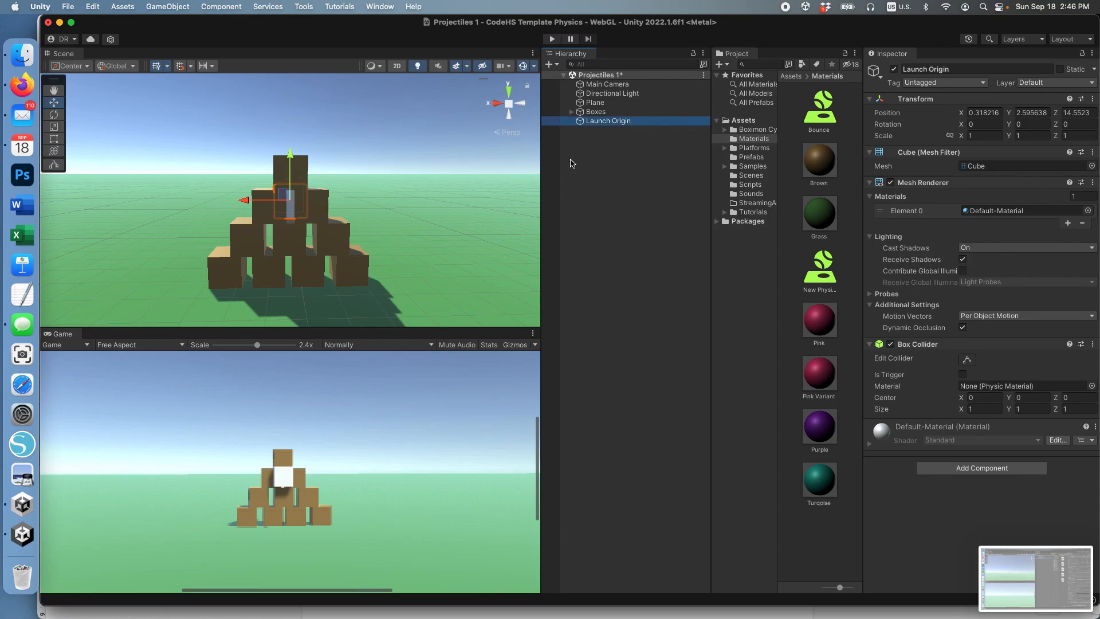
# Step: Set Launch Origin's position to X 0, Y 3, Z 0
pyautogui.click(983, 115)
pyautogui.doubleClick(984, 113)
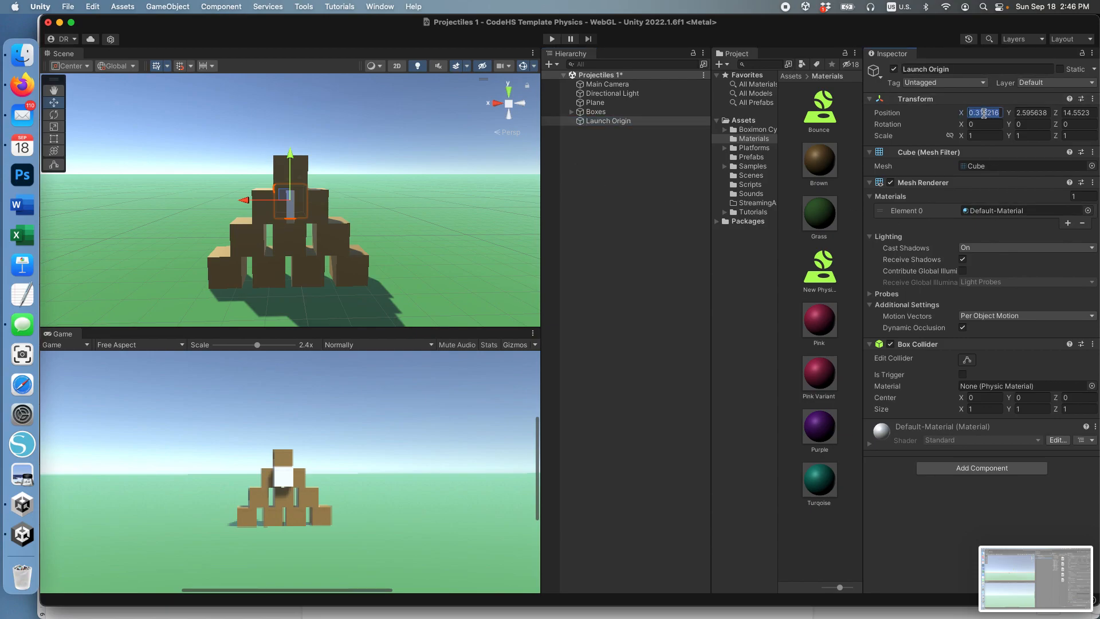
pyautogui.write('0')
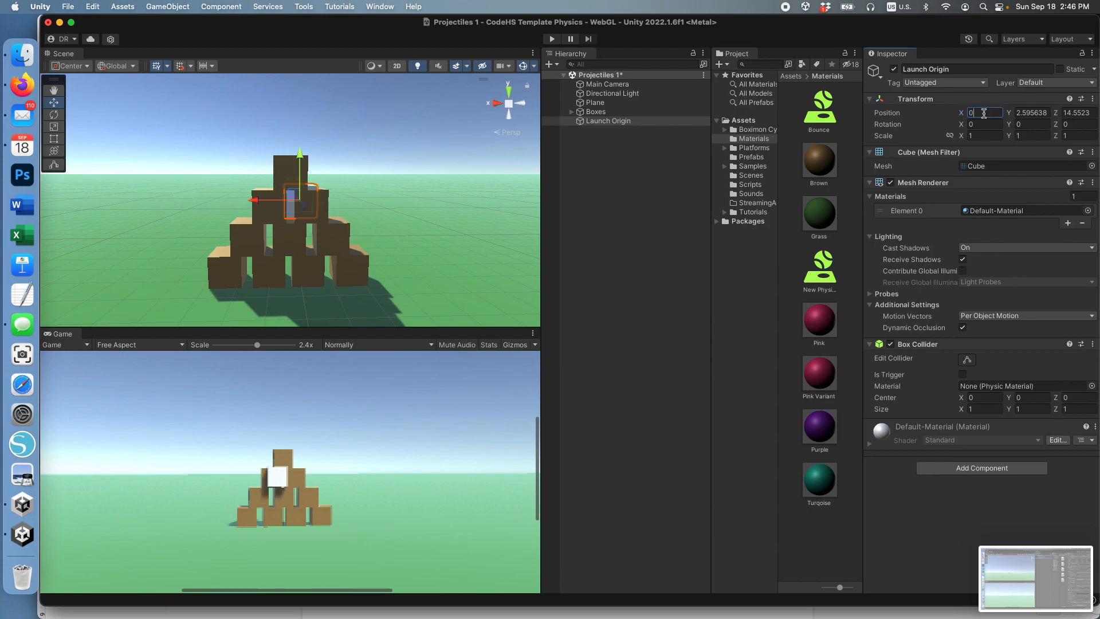
pyautogui.press('Tab')
pyautogui.write('3')
pyautogui.press('Tab')
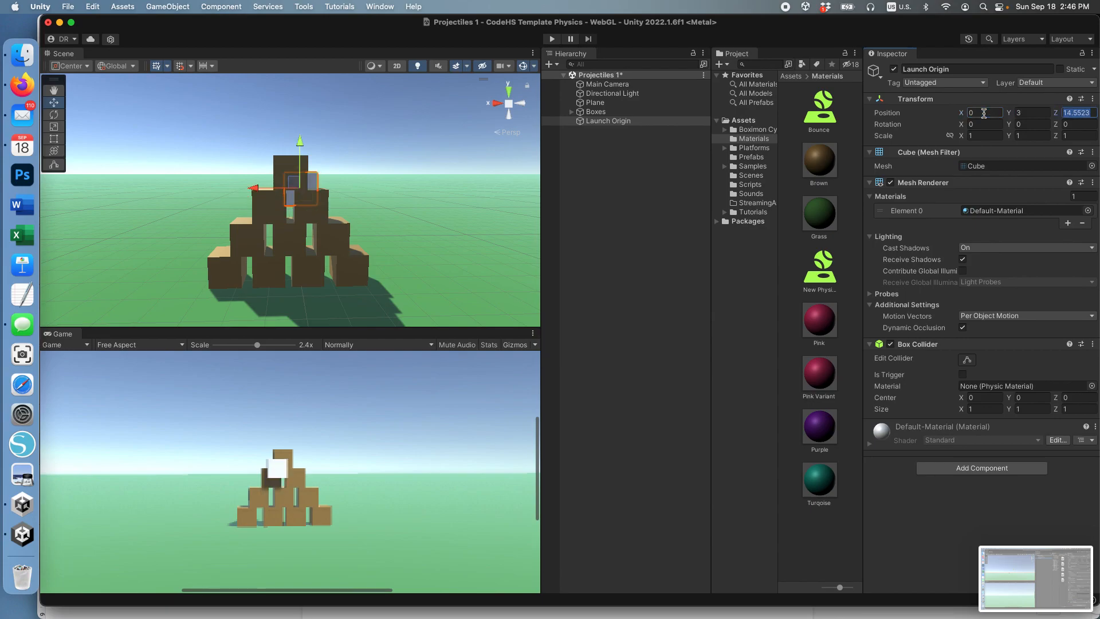
pyautogui.write('0')
pyautogui.press('Tab')
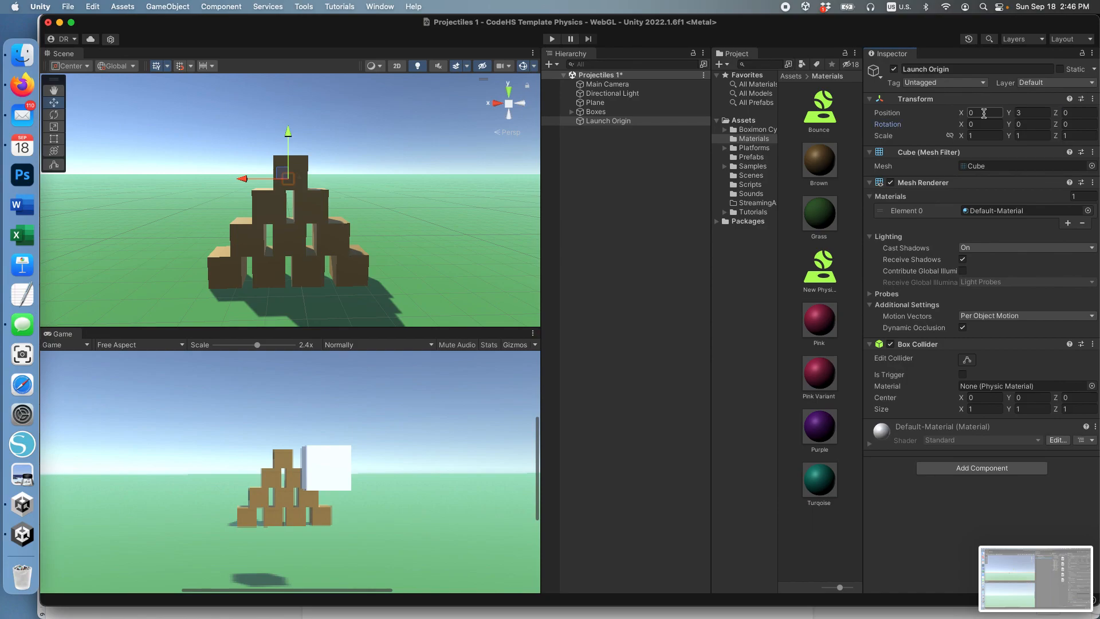
# Step: Scale Launch Origin to 0.2 on the X, Y and Z axes
pyautogui.click(972, 137)
pyautogui.write('0.2')
pyautogui.press('Tab')
pyautogui.write('0.2')
pyautogui.press('Tab')
pyautogui.press('BackSpace')
pyautogui.write('0.2')
pyautogui.press('Tab')
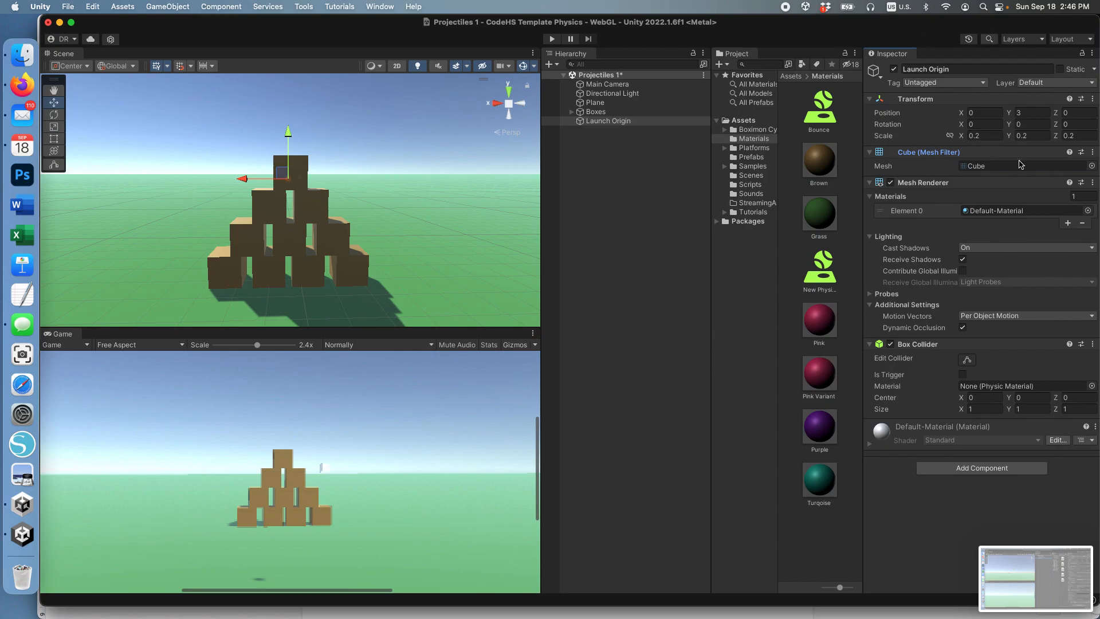
# Step: Set Launch Origin's X rotation to 66 and disable its Mesh Renderer
pyautogui.click(991, 125)
pyautogui.write('66')
pyautogui.click(993, 135)
pyautogui.doubleClick(992, 134)
pyautogui.click(891, 183)
# Step: Make Main Camera a child of Launch Origin in the object hierarchy
pyautogui.click(596, 84)
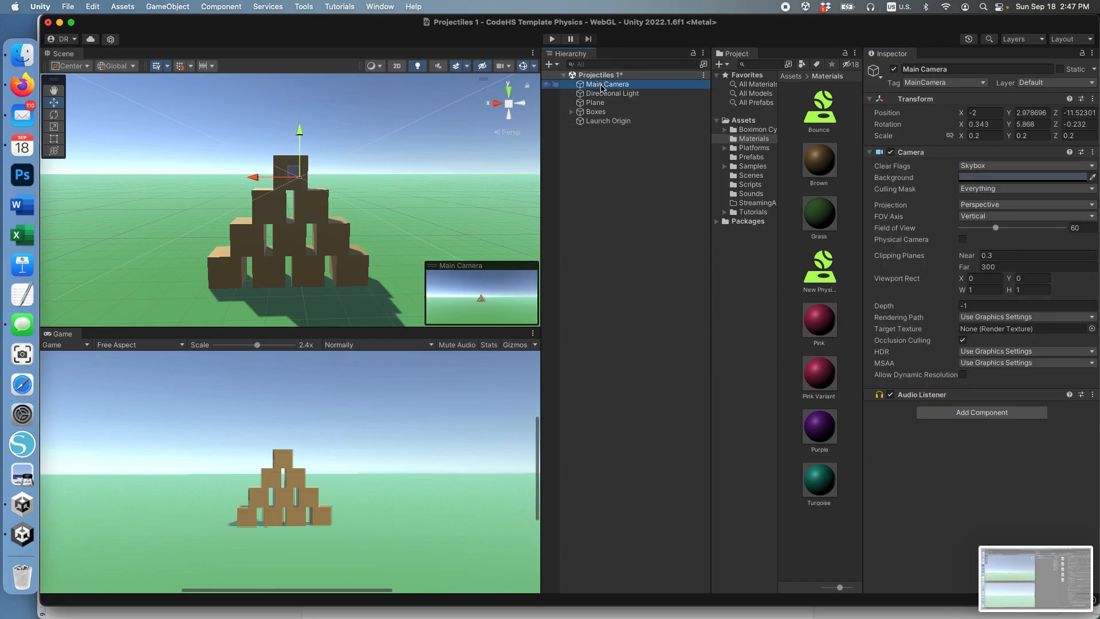
pyautogui.moveTo(614, 85); pyautogui.dragTo(615, 122)
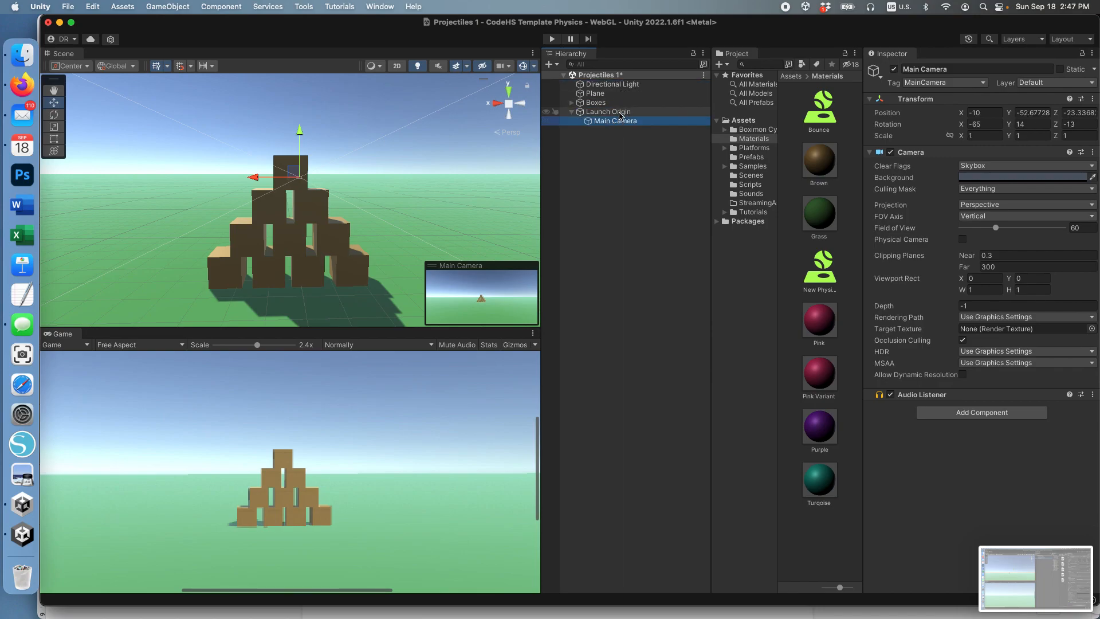
pyautogui.click(620, 113)
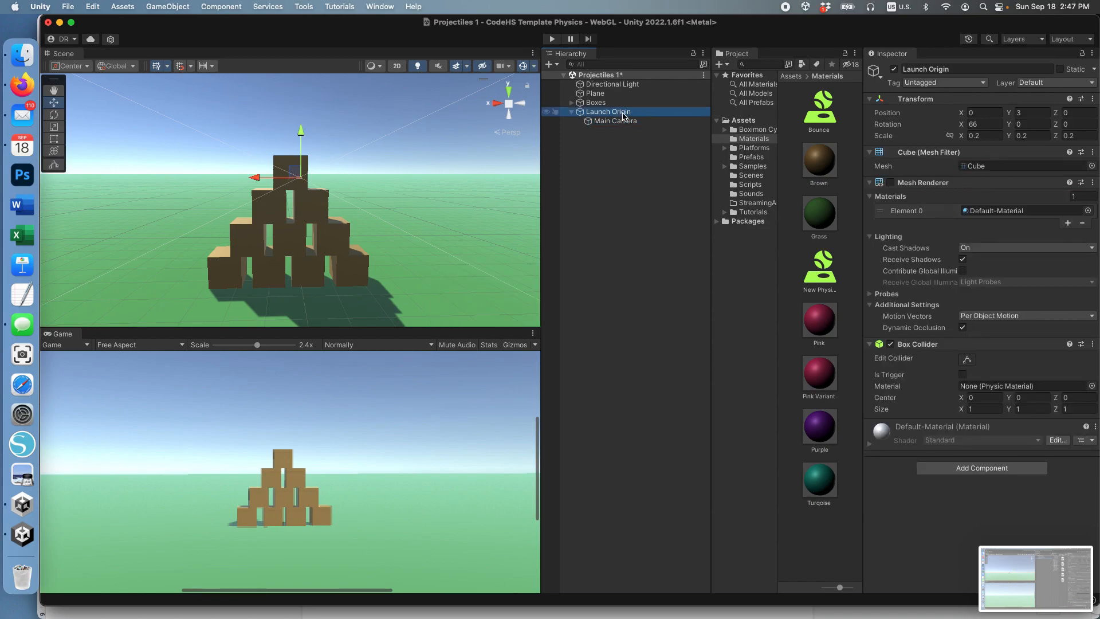
# Step: Set Main Camera's local position to Y -7 and Z -3, keeping X at -10
pyautogui.click(621, 122)
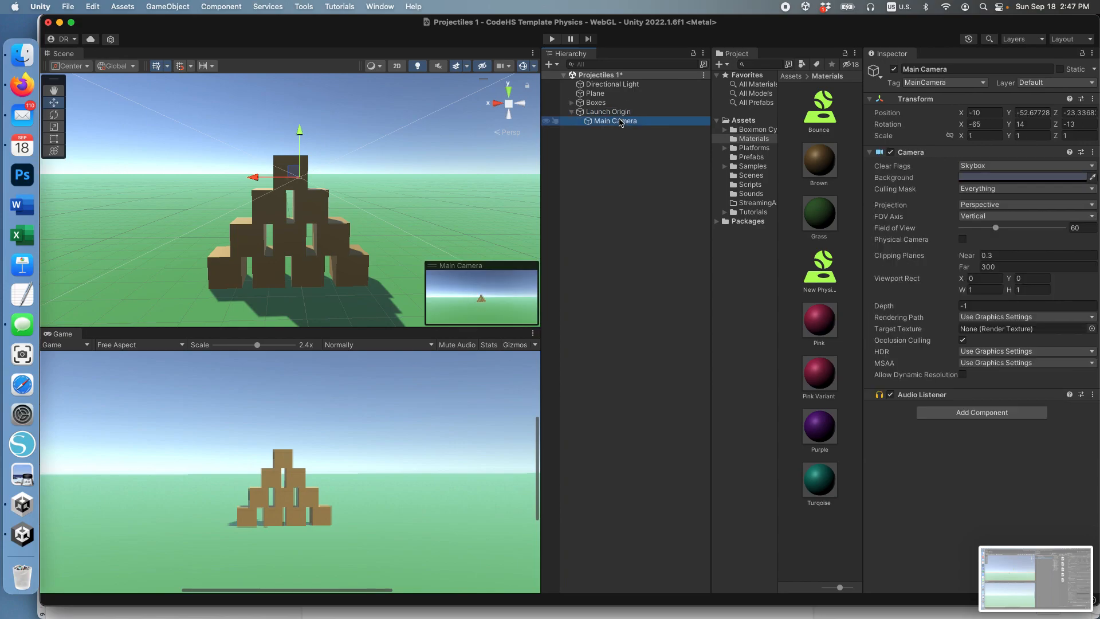
pyautogui.click(989, 110)
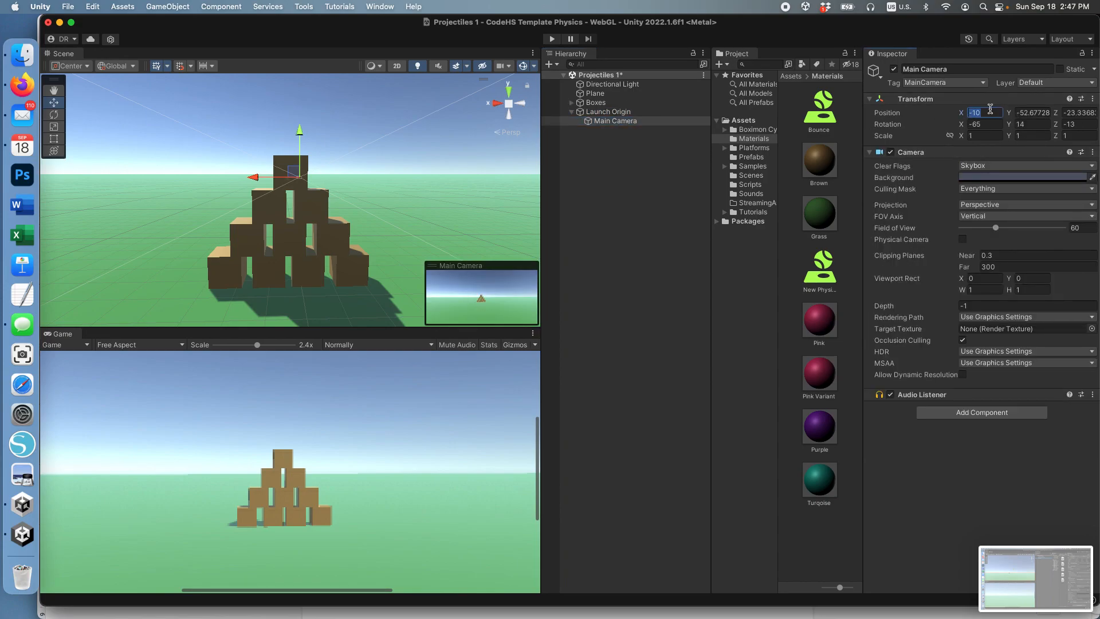
pyautogui.press('Tab')
pyautogui.write('-7')
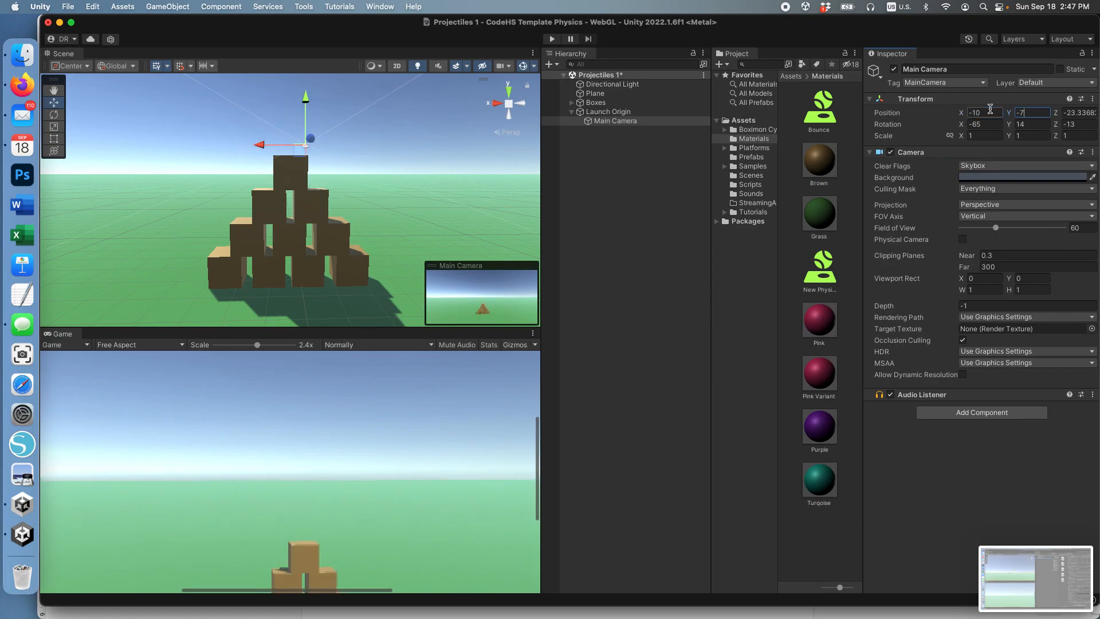
pyautogui.press('Tab')
pyautogui.write('-3')
pyautogui.press('Tab')
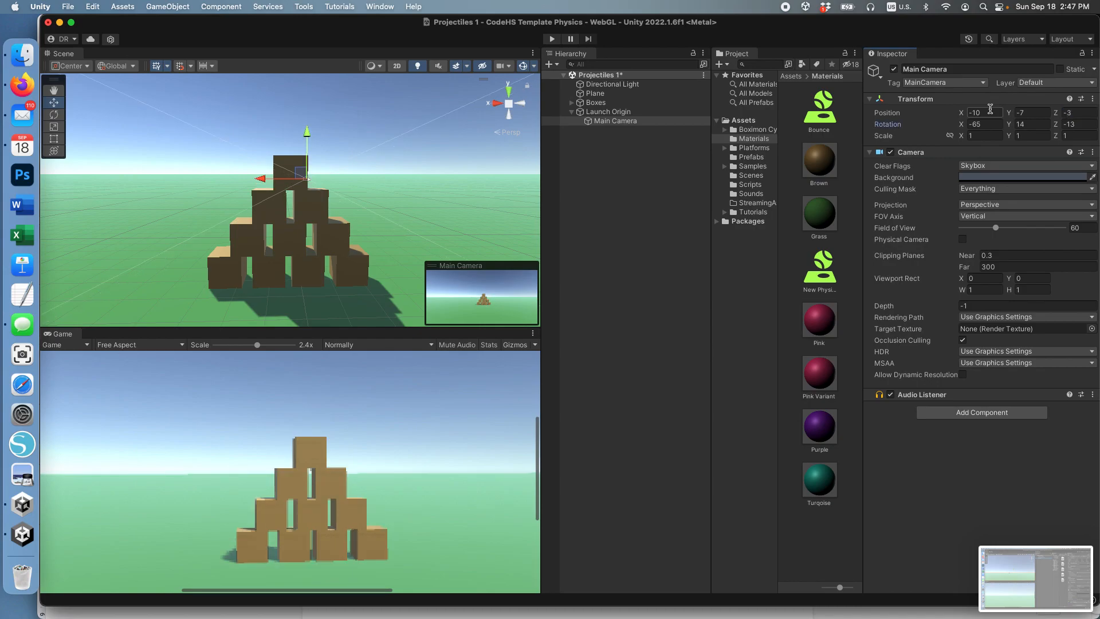
pyautogui.click(987, 122)
pyautogui.press('Tab')
pyautogui.click(982, 135)
pyautogui.click(619, 121)
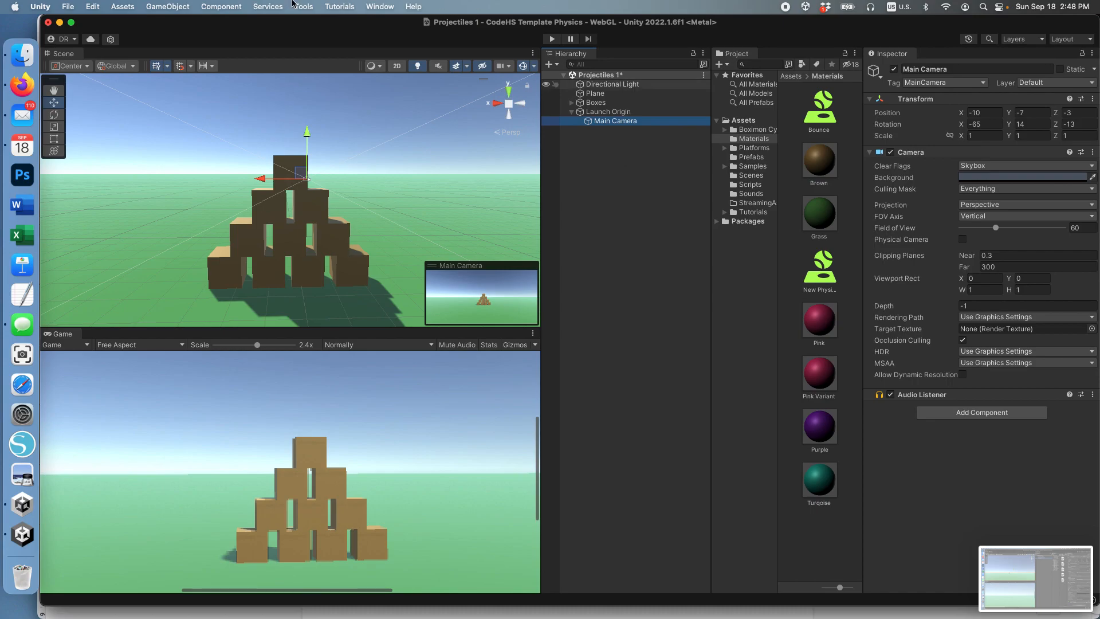
# Step: Add a new 3D sphere to the scene and name it Ball
pyautogui.click(166, 7)
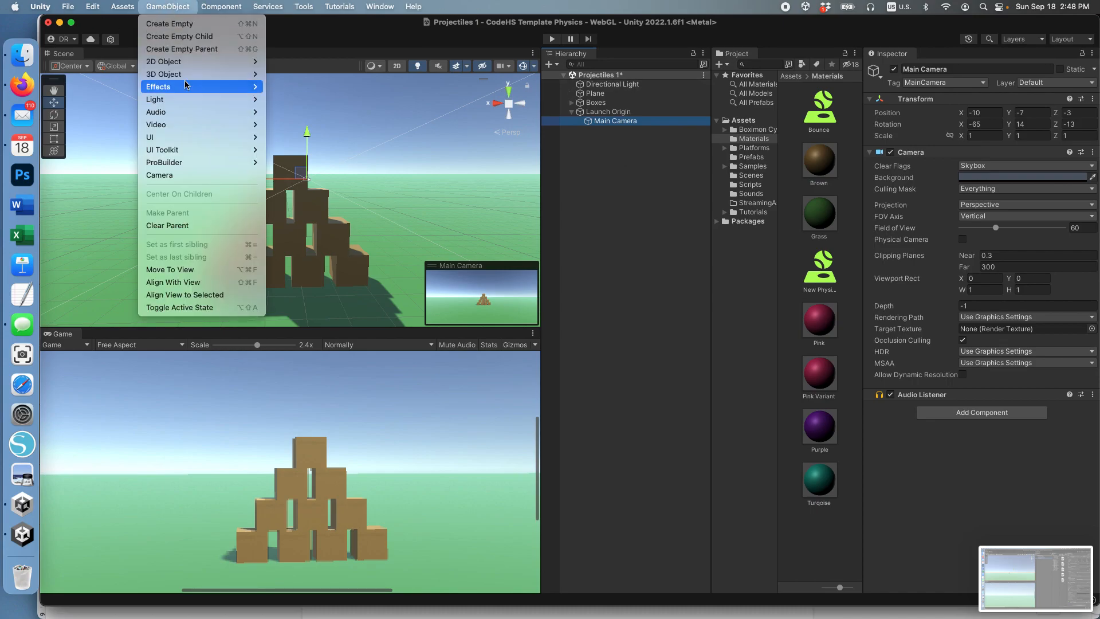
pyautogui.moveTo(200, 74)
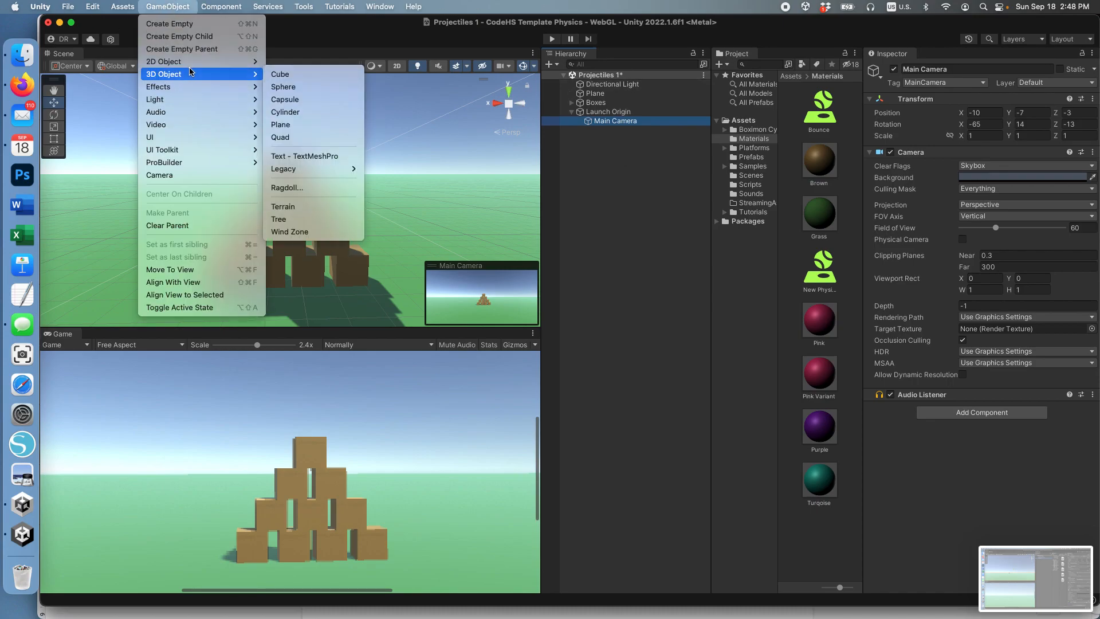
pyautogui.click(289, 86)
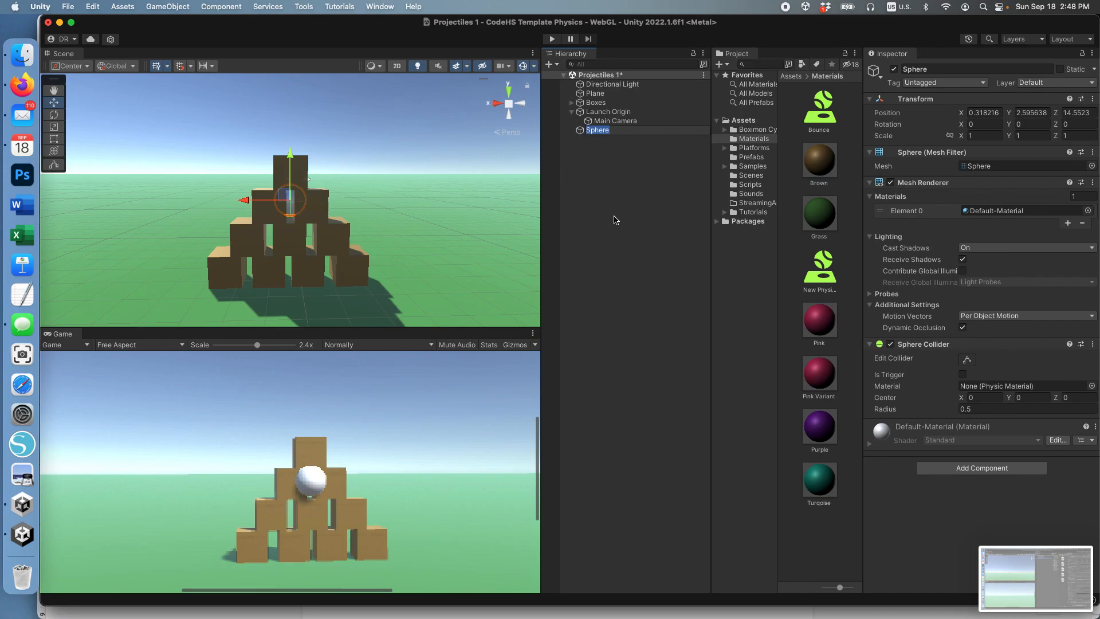
pyautogui.write('Ball')
pyautogui.press('Return')
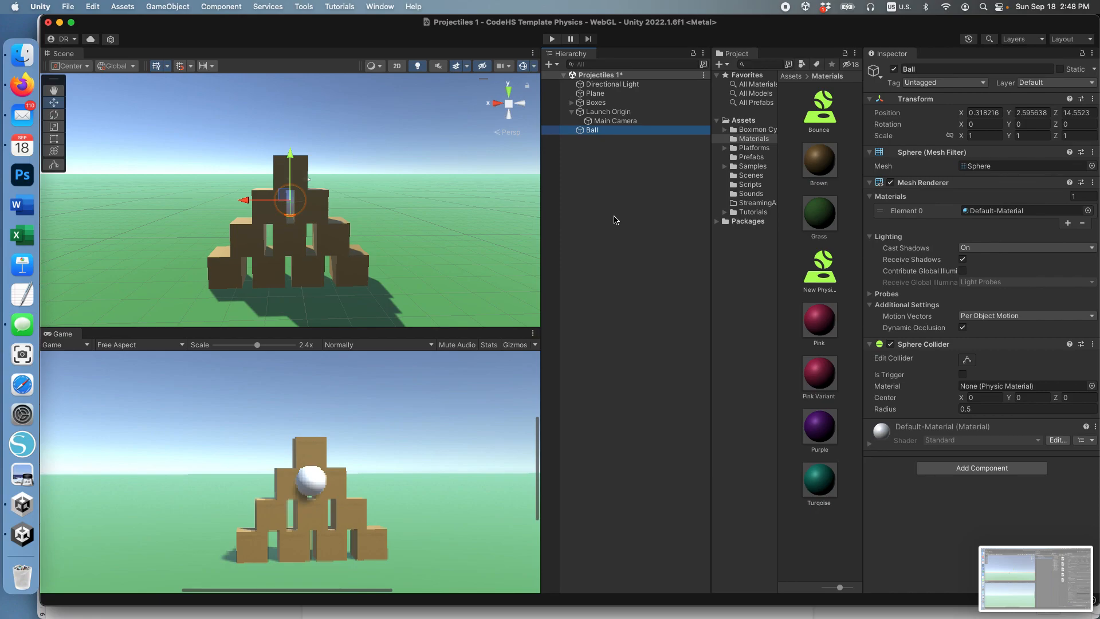
# Step: Set the Ball's position to X 0, Y 0, Z 0
pyautogui.click(981, 113)
pyautogui.write('0')
pyautogui.press('Tab')
pyautogui.write('0')
pyautogui.press('Tab')
pyautogui.write('0')
pyautogui.press('Tab')
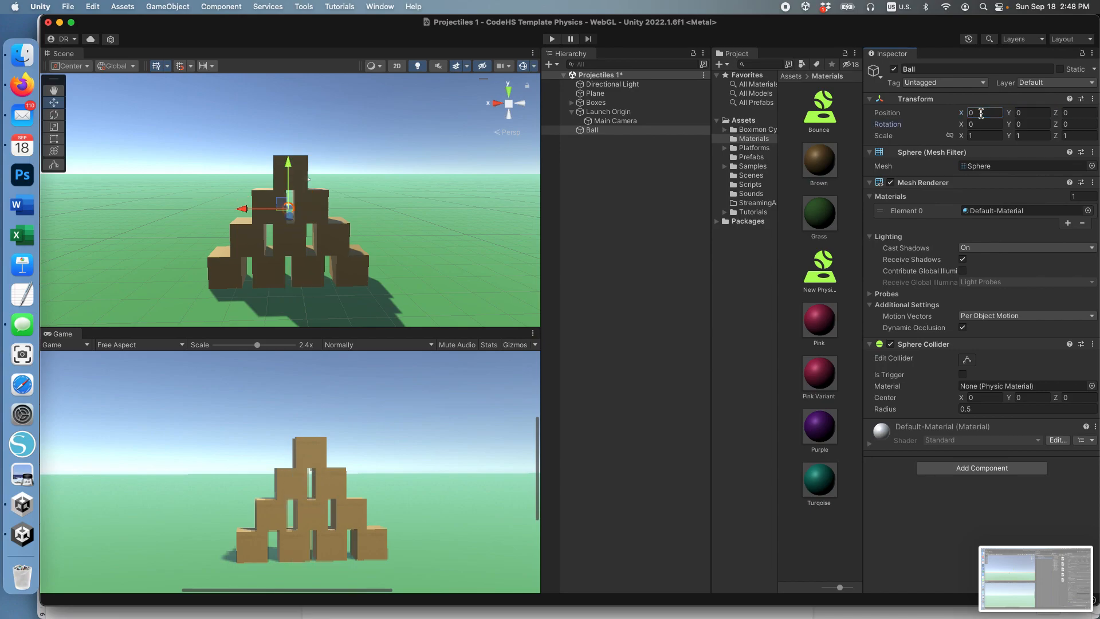
pyautogui.press('Tab')
pyautogui.press('Tab')
pyautogui.press('Tab')
# Step: Open the list of components that can be added to the Ball
pyautogui.click(956, 525)
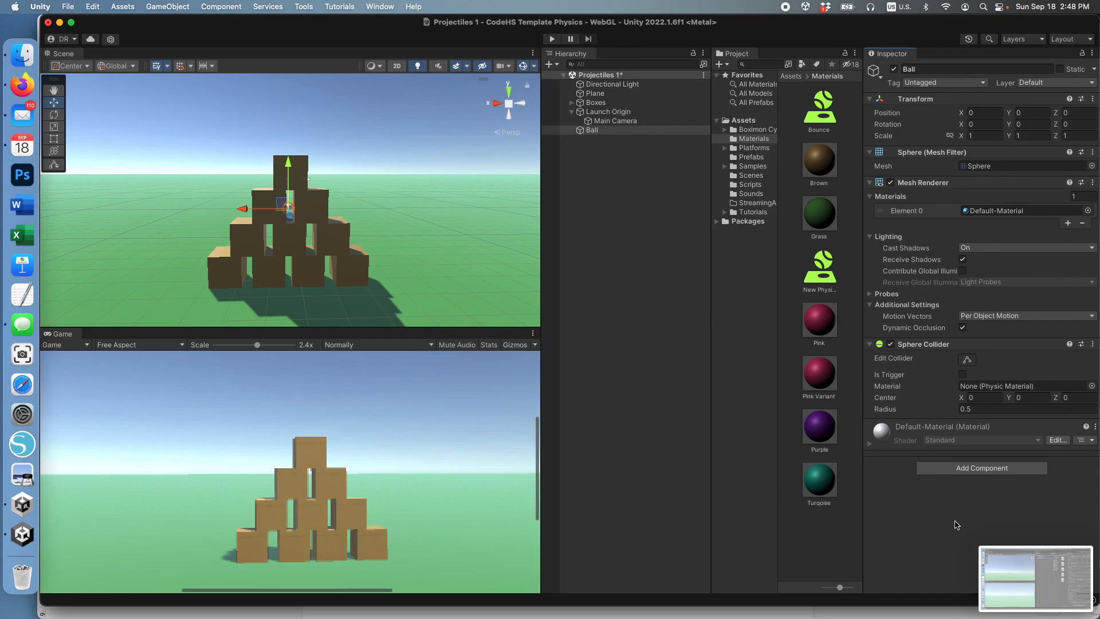
pyautogui.click(999, 471)
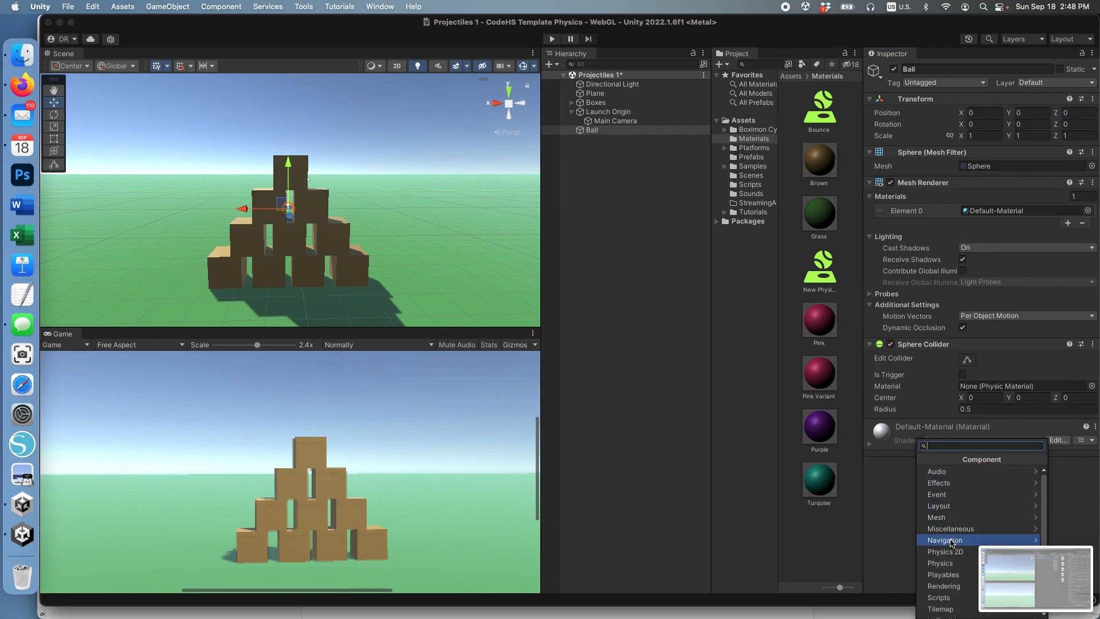